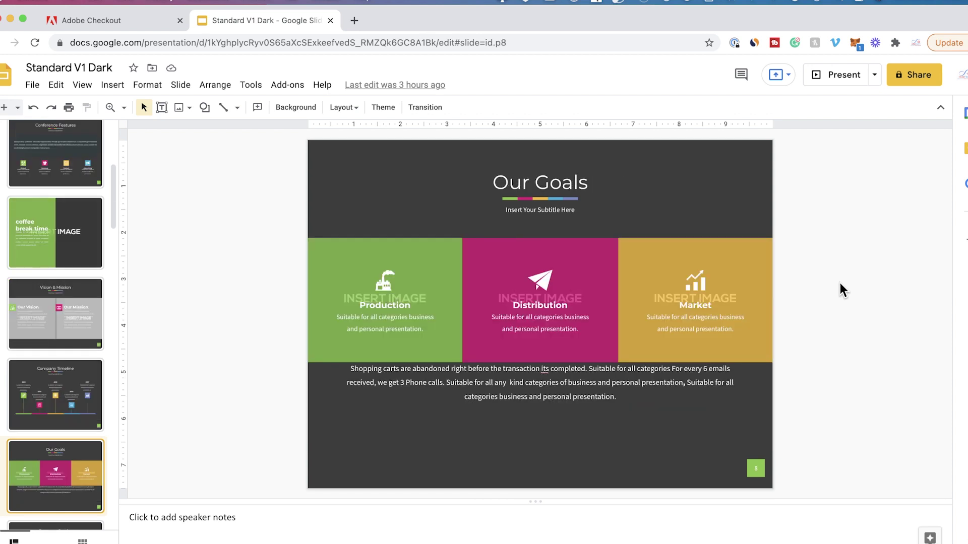
Page through the Our Goals, On Going Project, Our Portfolio 2 and Our Best Team slides
key("Down")
key("Down")
key("Down")
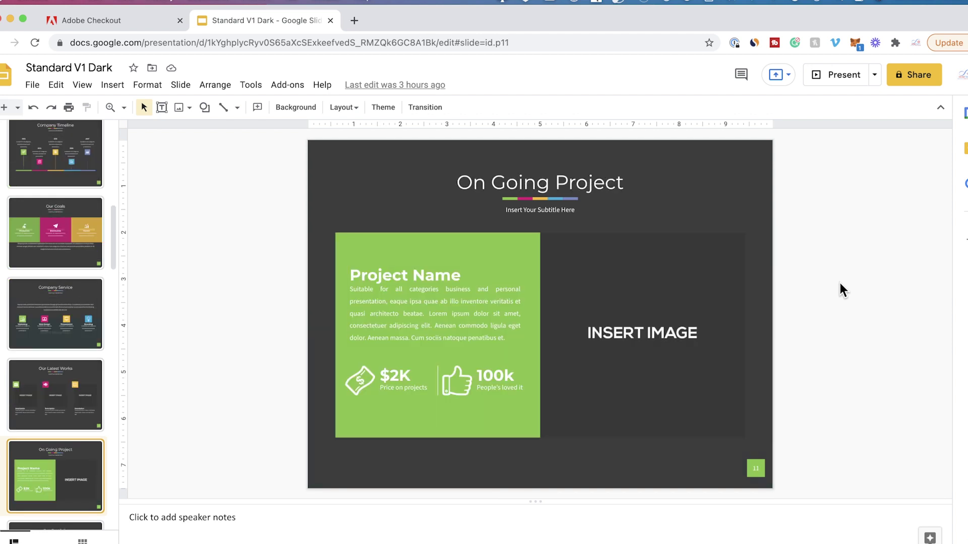
key("Down")
key("Down")
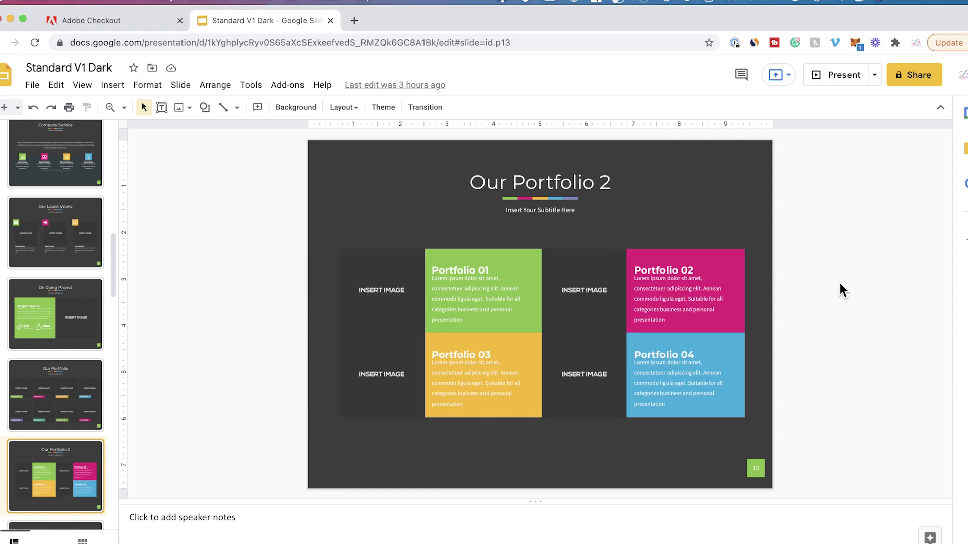
key("Down")
key("Down")
key("Down")
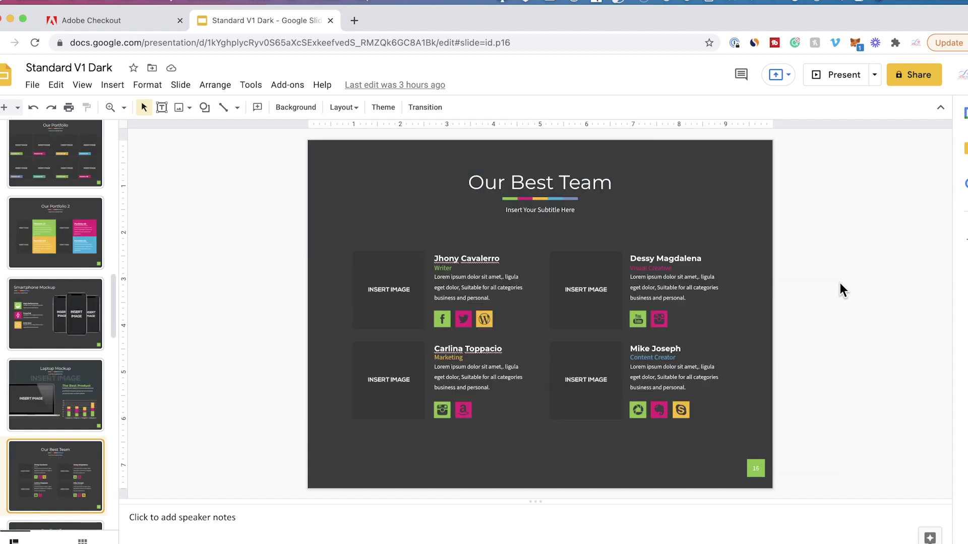
key("Down")
key("Down")
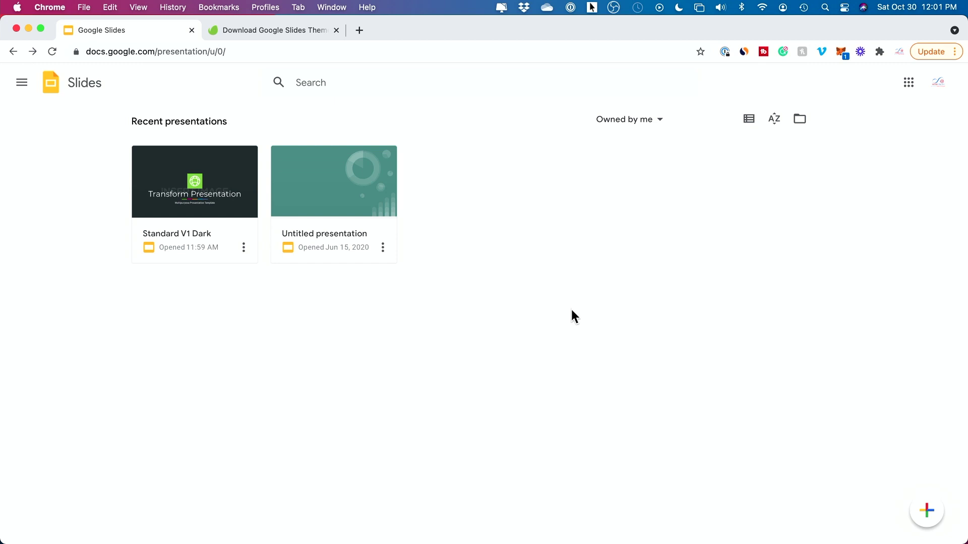
Browse the Slides template gallery, then bring up the Envato Elements Google Slides templates page
mouse_move(920, 513)
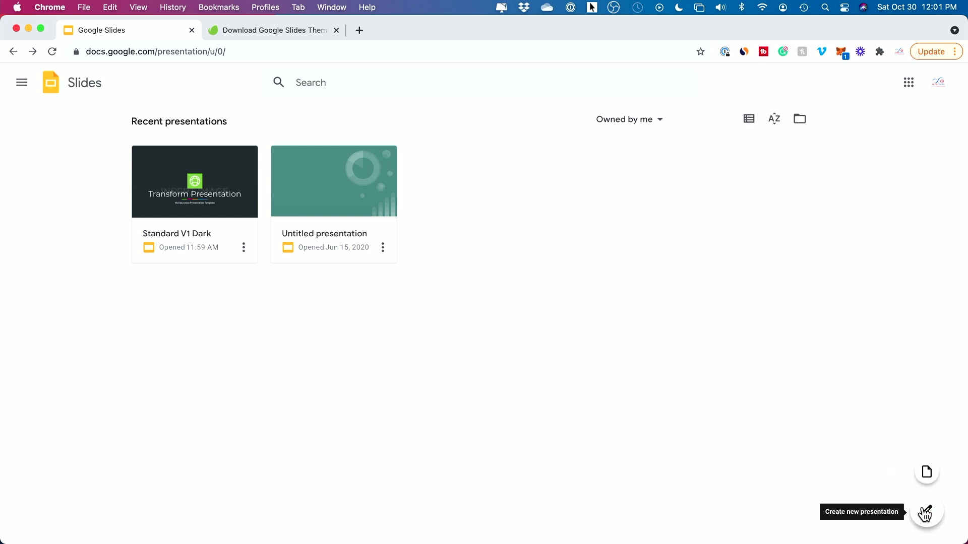
left_click(926, 474)
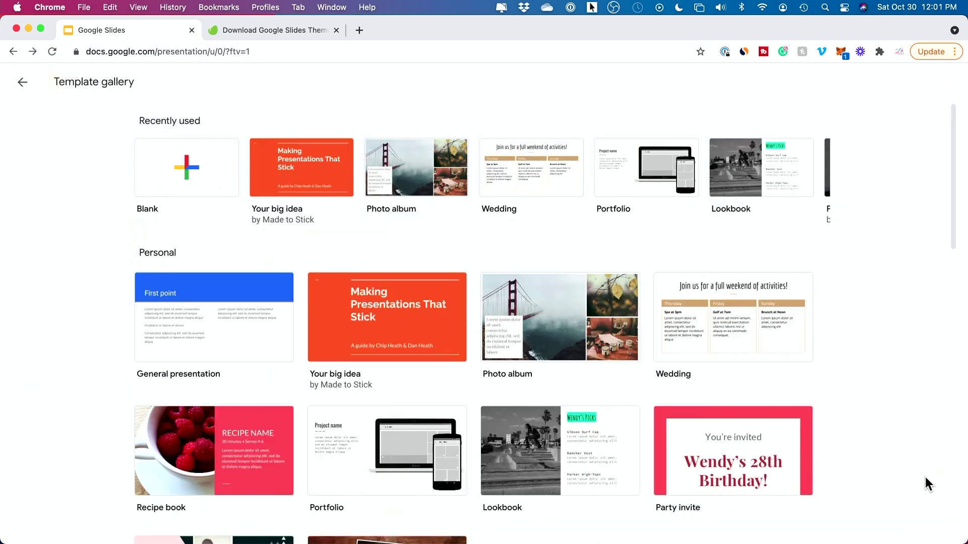
scroll(373, 244, "down", 15)
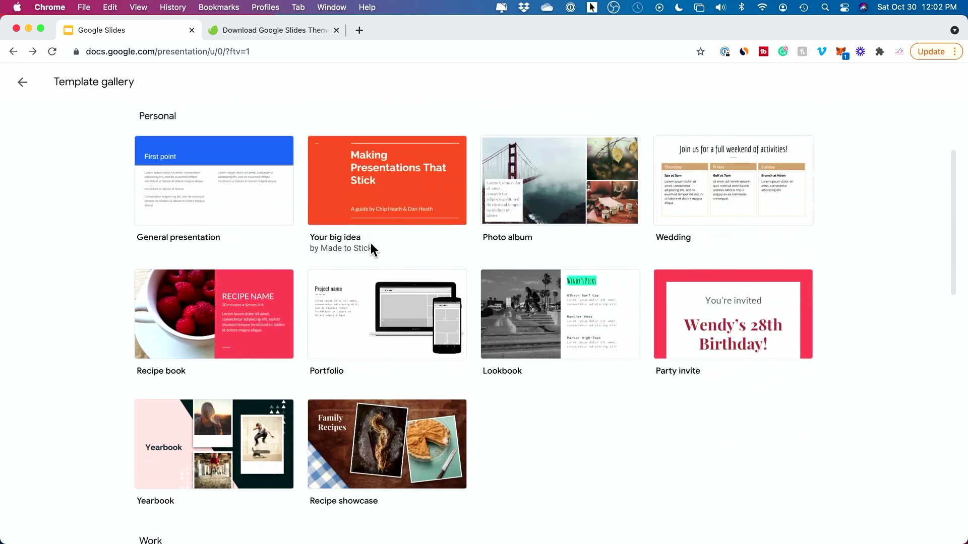
scroll(373, 249, "down", 3)
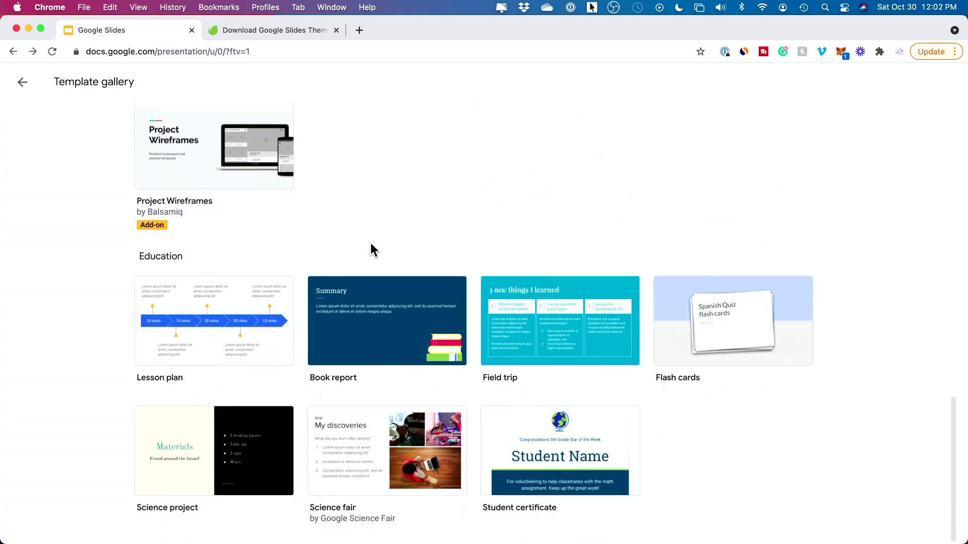
scroll(373, 249, "up", 6)
scroll(371, 250, "up", 15)
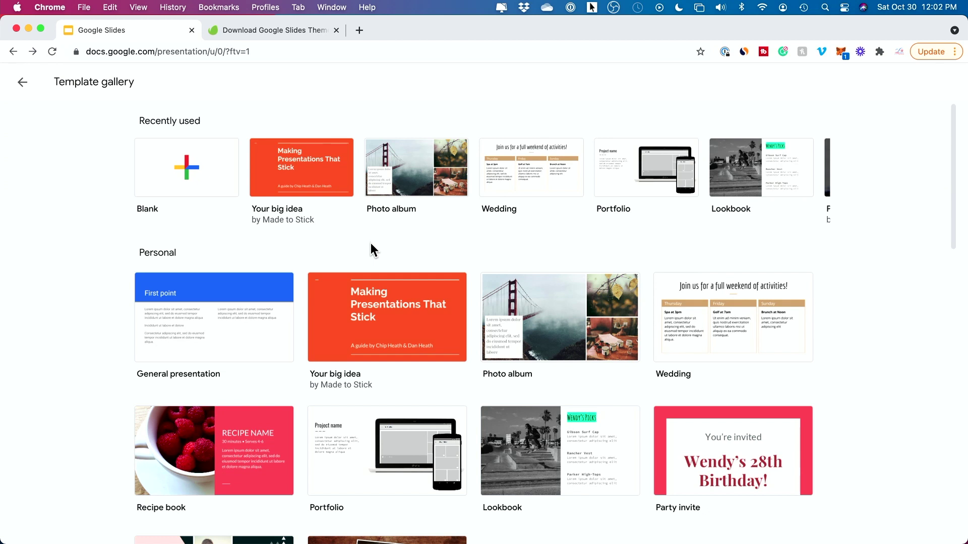
scroll(371, 245, "down", 3)
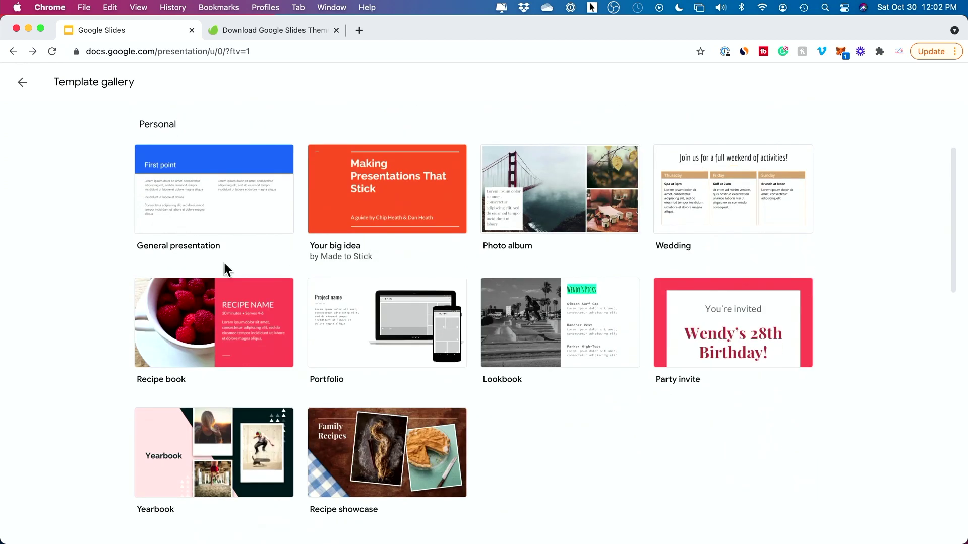
scroll(65, 272, "down", 3)
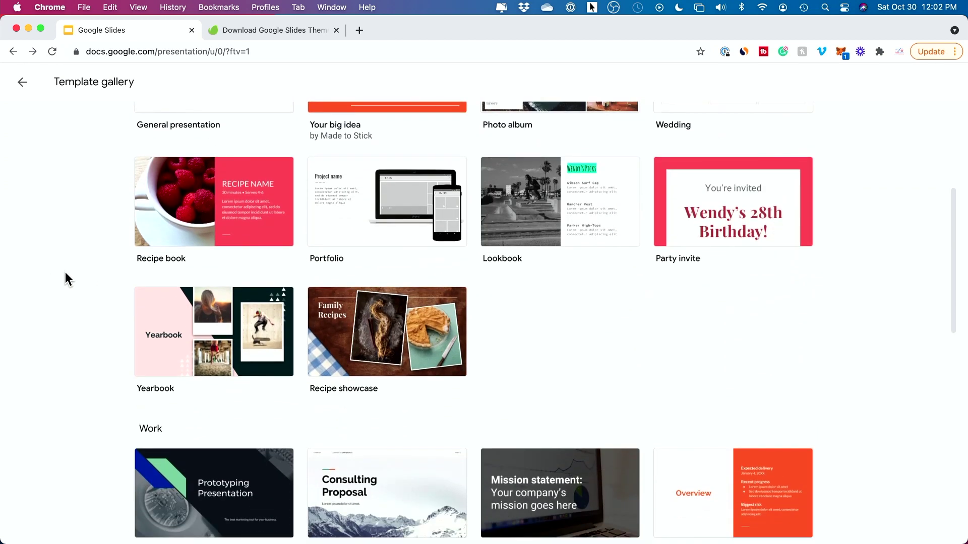
scroll(65, 273, "down", 2)
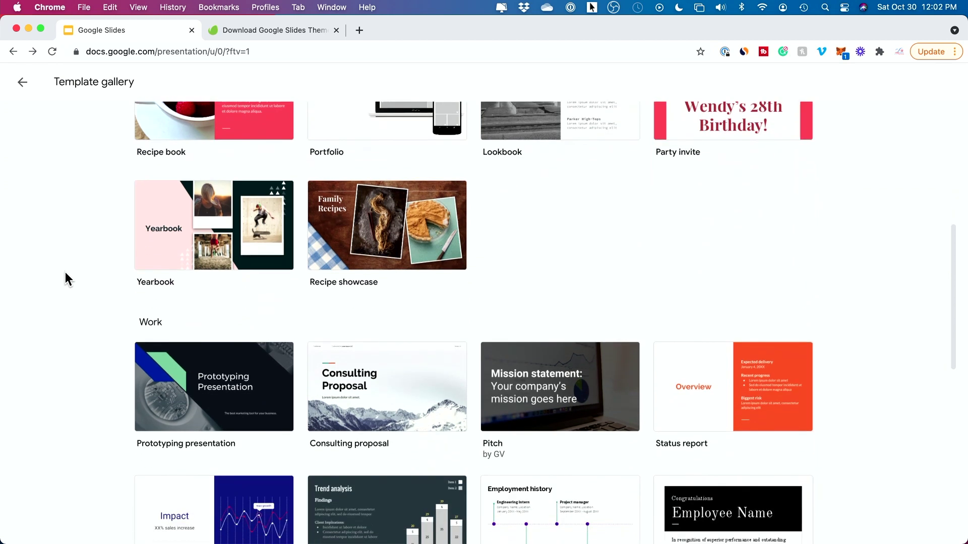
scroll(65, 273, "up", 8)
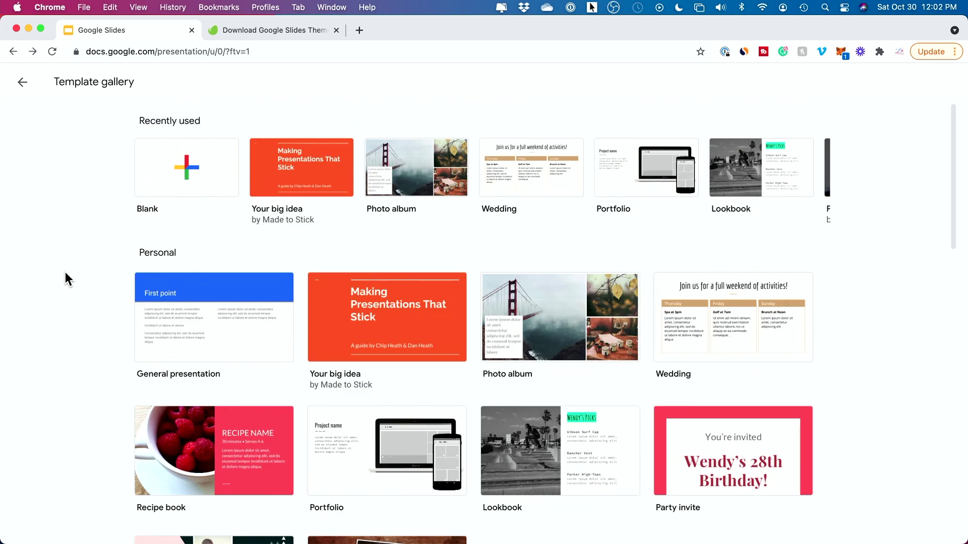
left_click(262, 30)
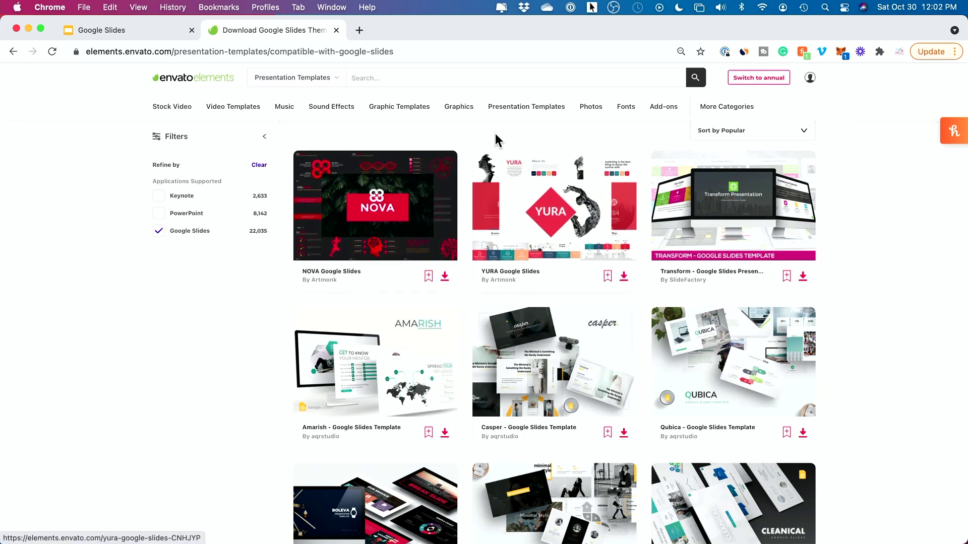
mouse_move(462, 110)
mouse_move(599, 114)
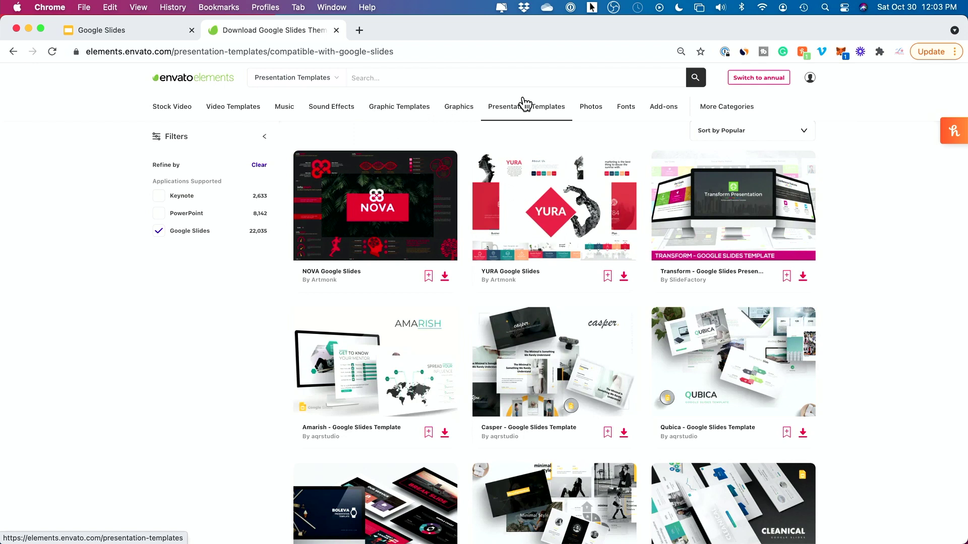
scroll(868, 304, "down", 3)
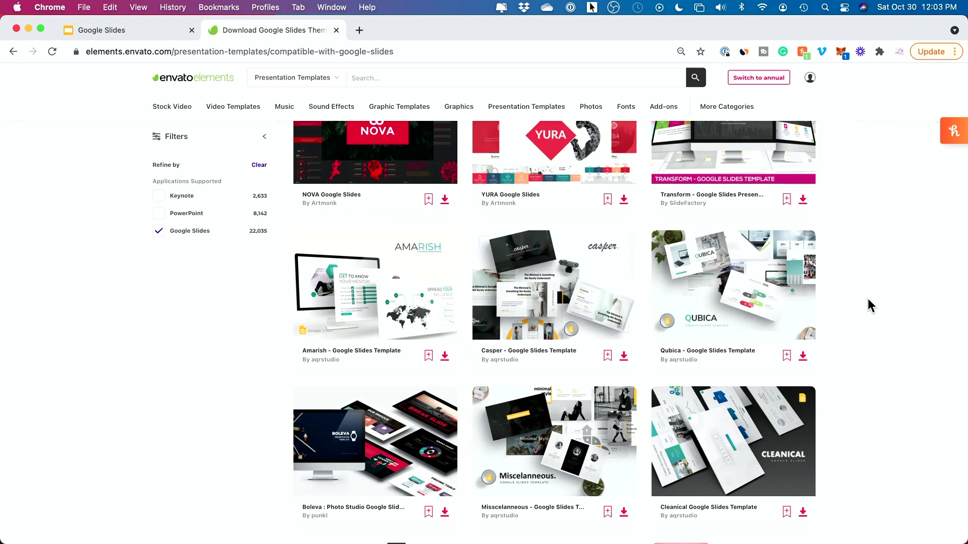
scroll(868, 304, "up", 3)
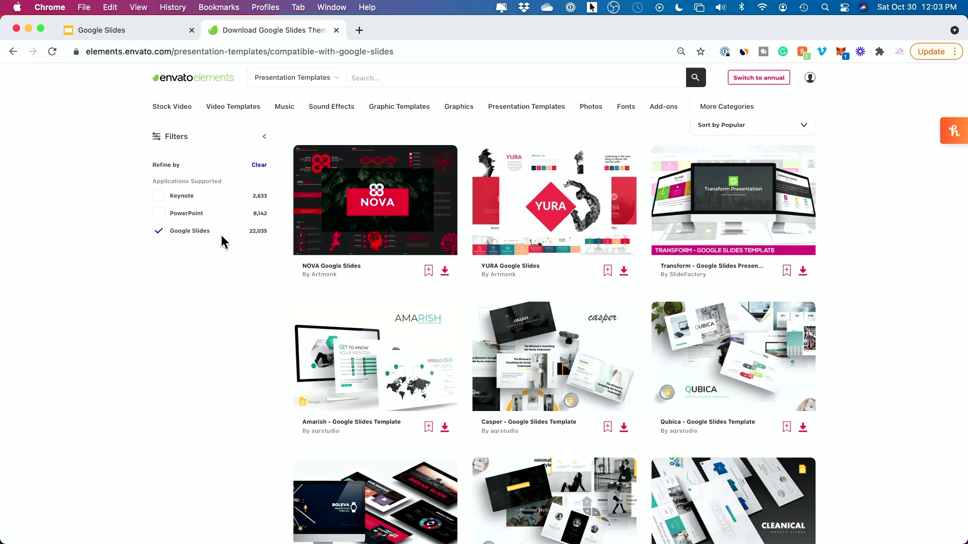
scroll(151, 130, "down", 1)
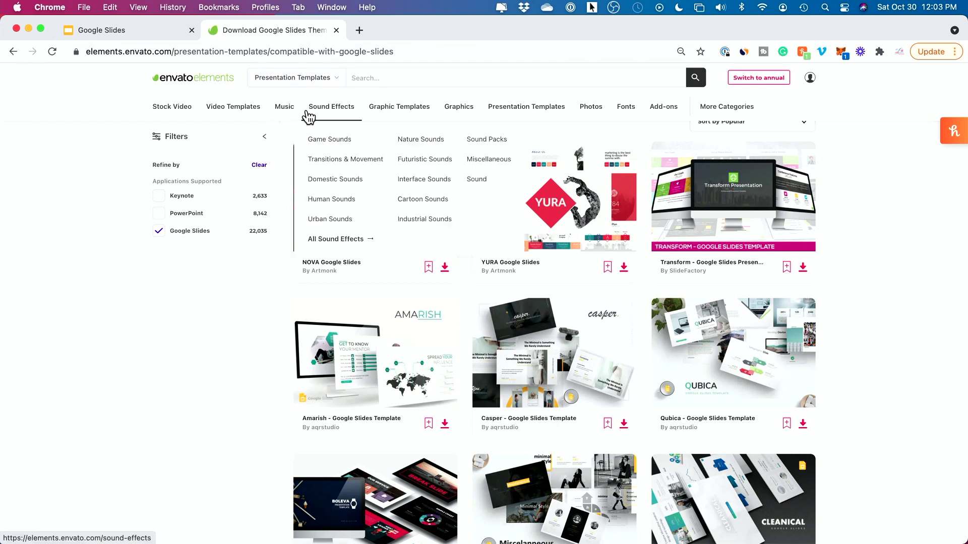
scroll(338, 96, "up", 3)
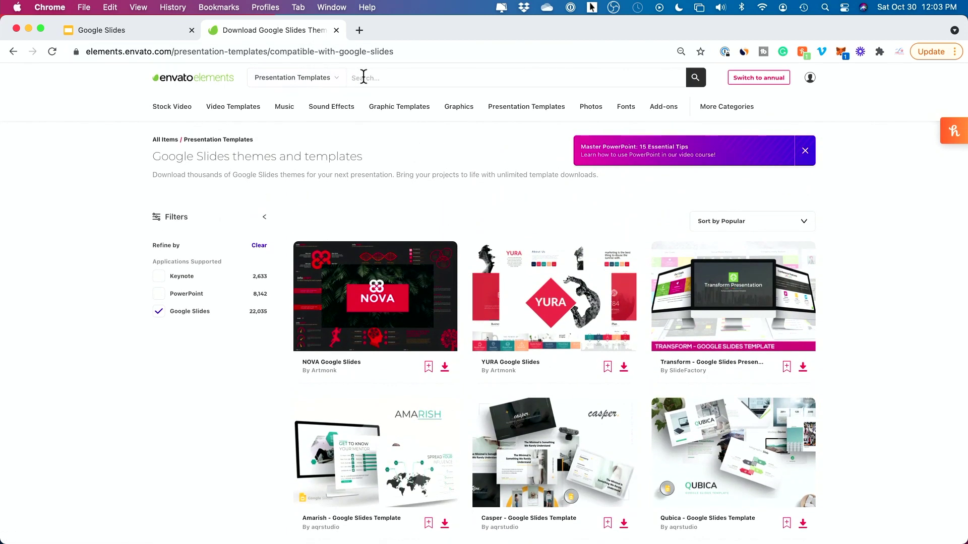
Search Envato Elements for 'pitch deck investor', returning 4,315 Google Slides templates
left_click(363, 77)
type("in")
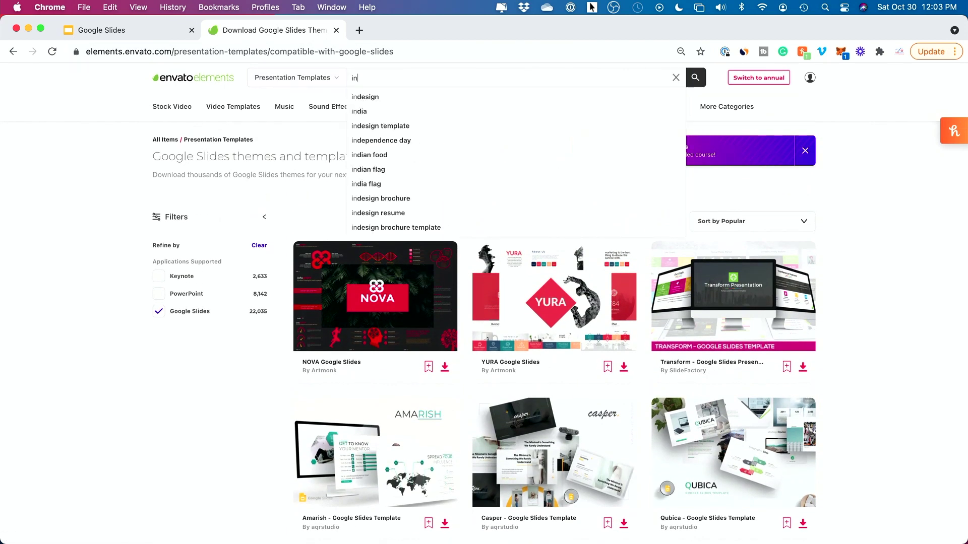
key("BackSpace")
key("BackSpace")
type("pitch ")
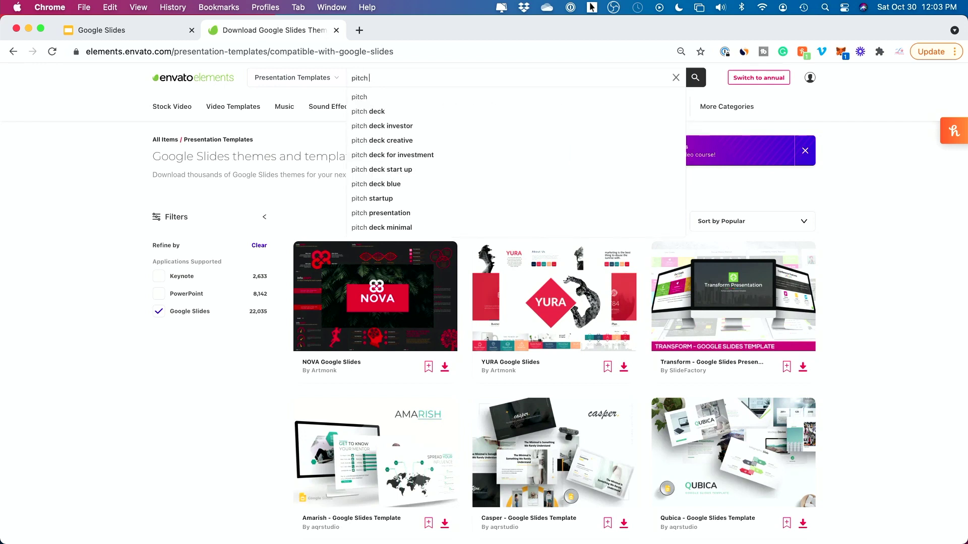
type("peck investor")
key("Return")
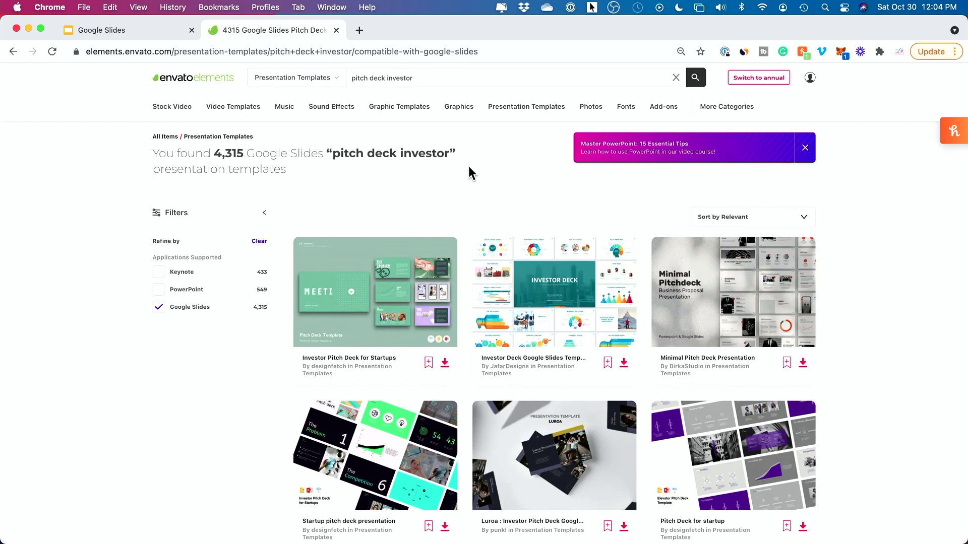
scroll(468, 167, "down", 2)
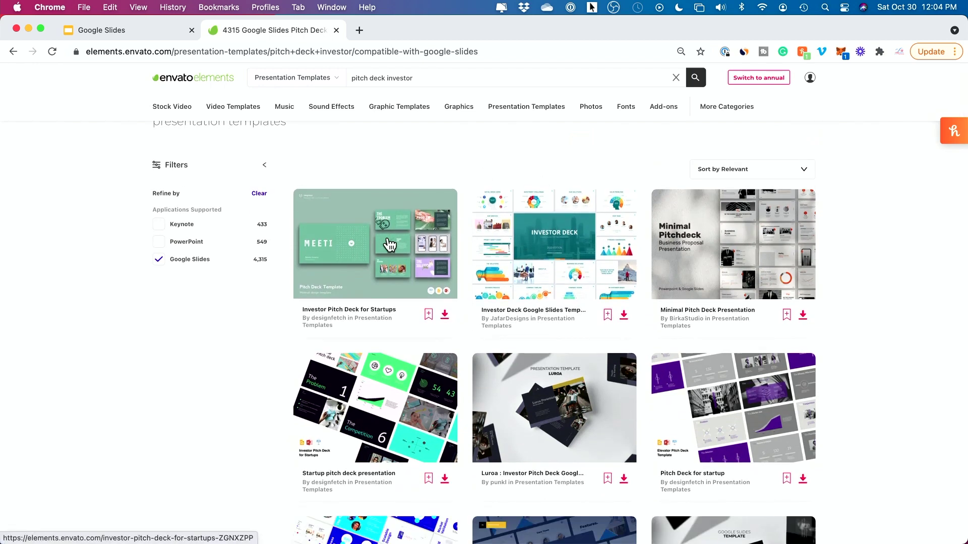
Open the Investor Deck Google Slides Template page and review its 1920 × 1080 px size and 300-slide features
left_click(535, 247)
scroll(535, 248, "down", 3)
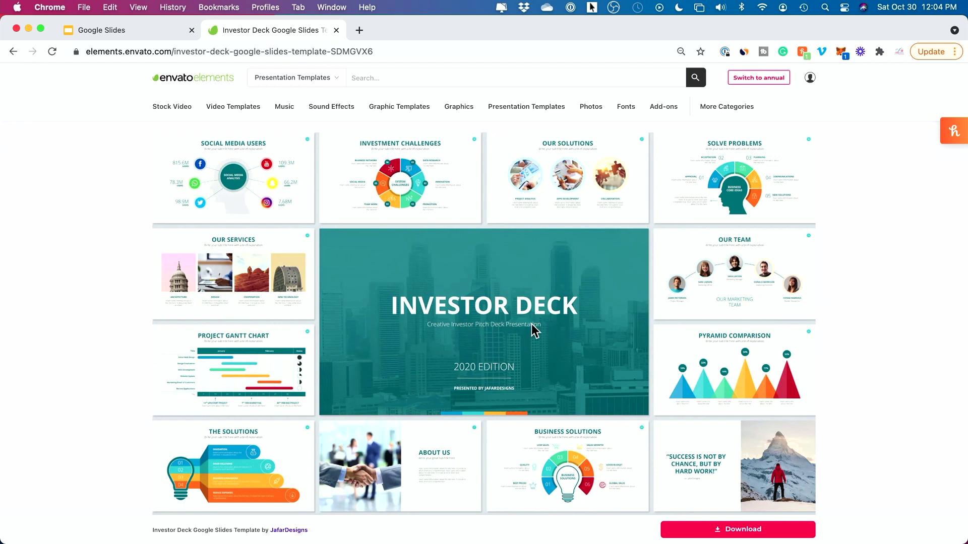
scroll(532, 326, "down", 6)
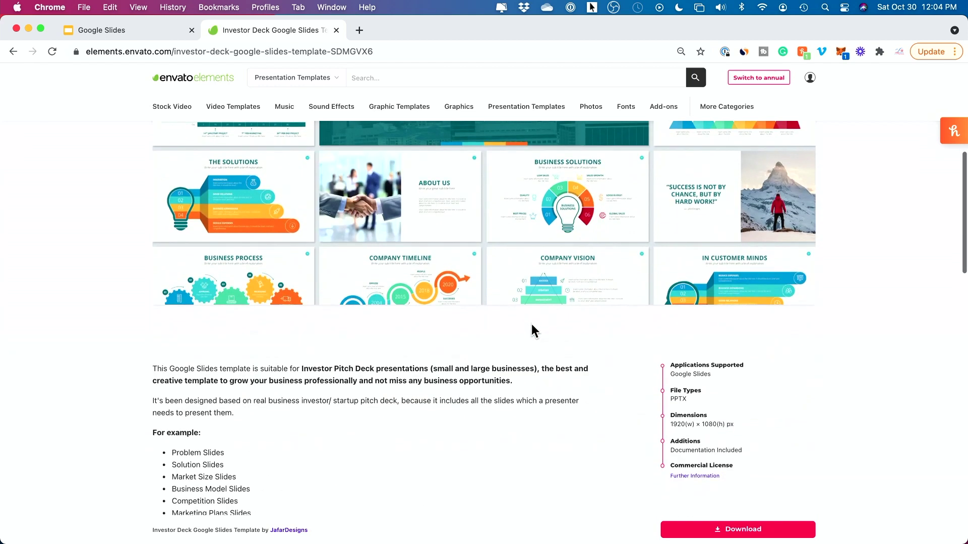
scroll(532, 331, "down", 2)
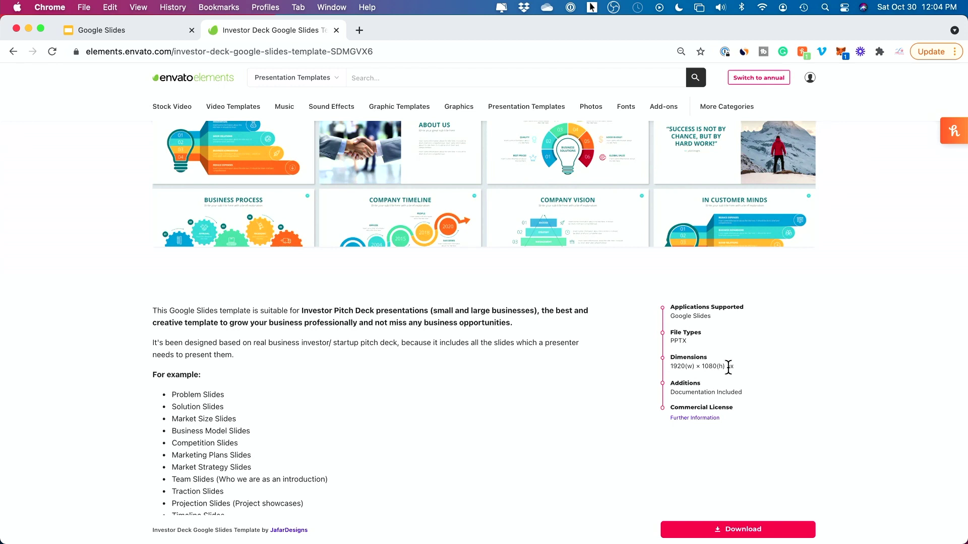
left_click_drag(673, 367, 752, 378)
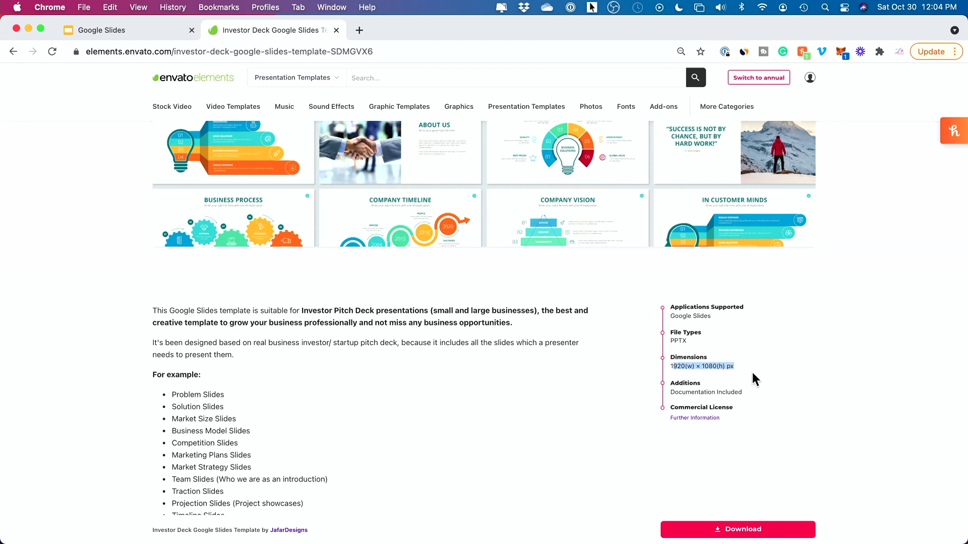
left_click(744, 363)
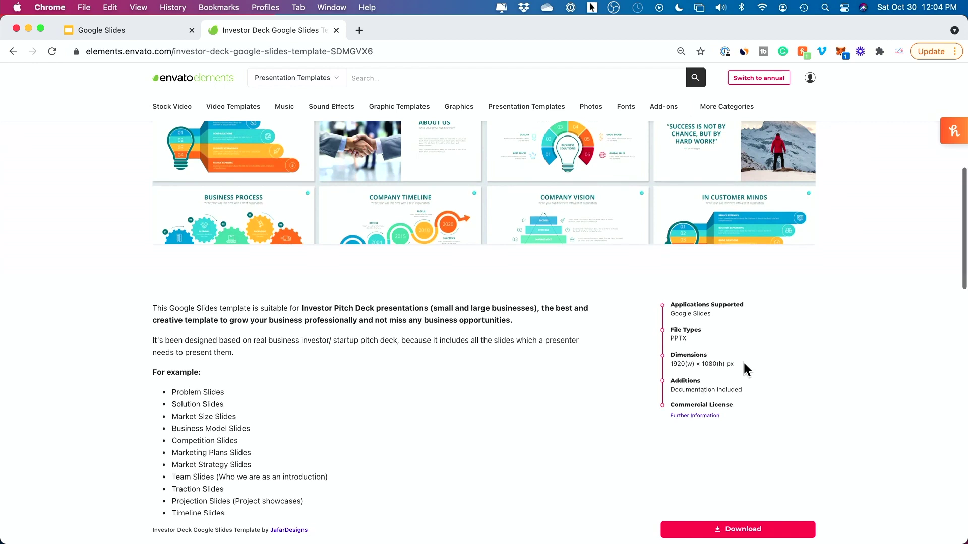
scroll(743, 364, "down", 2)
scroll(332, 351, "down", 10)
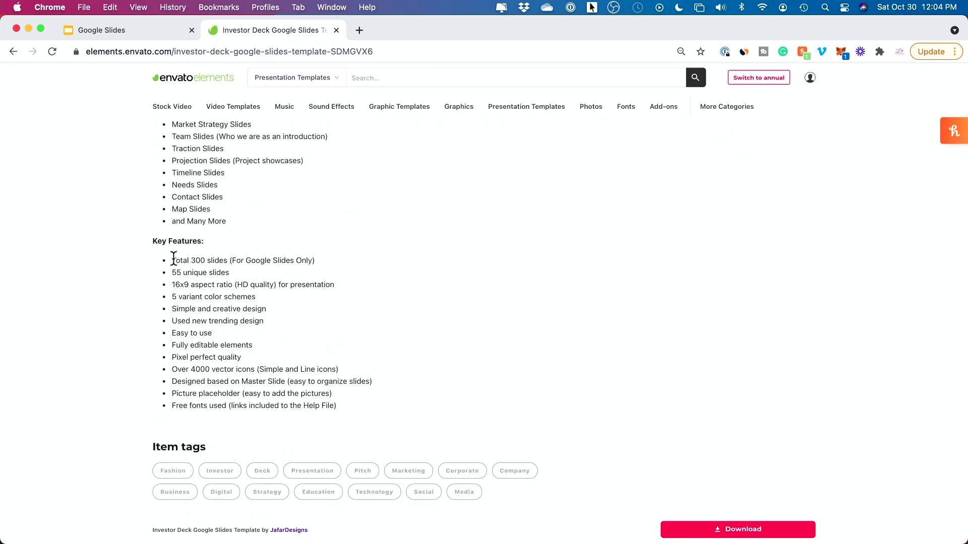
left_click_drag(172, 258, 367, 263)
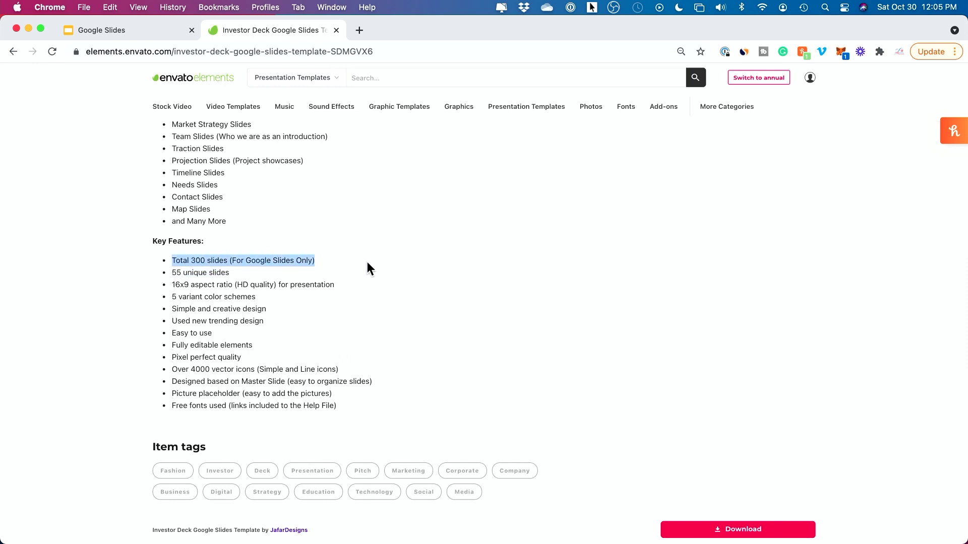
left_click(338, 272)
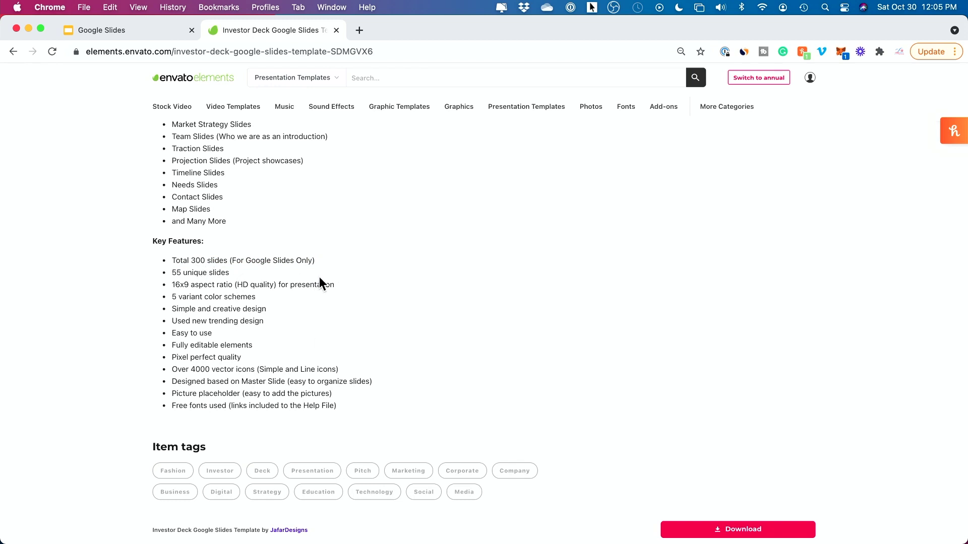
scroll(319, 277, "down", 1)
Go back to the search results, reopen the Investor Deck item page, then return to the Slides gallery
left_click(14, 52)
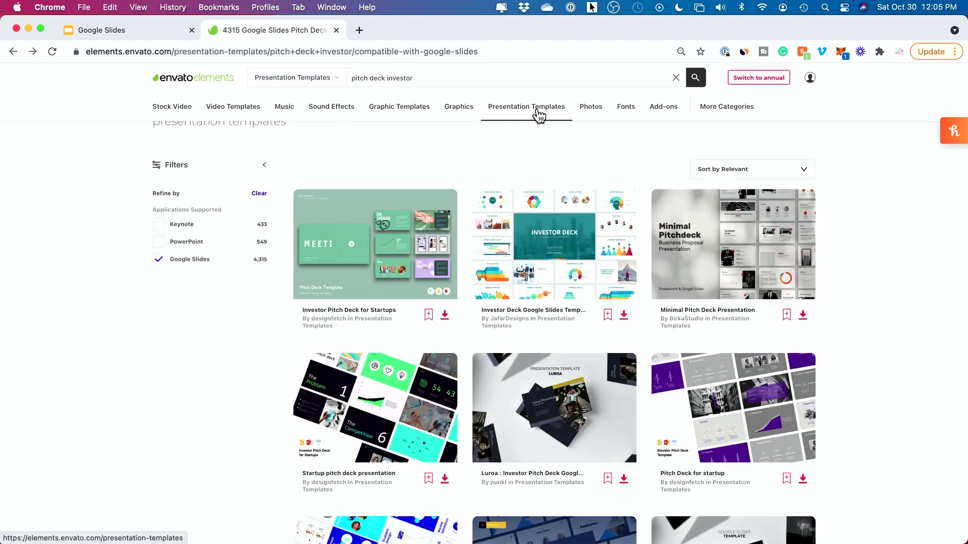
left_click(539, 251)
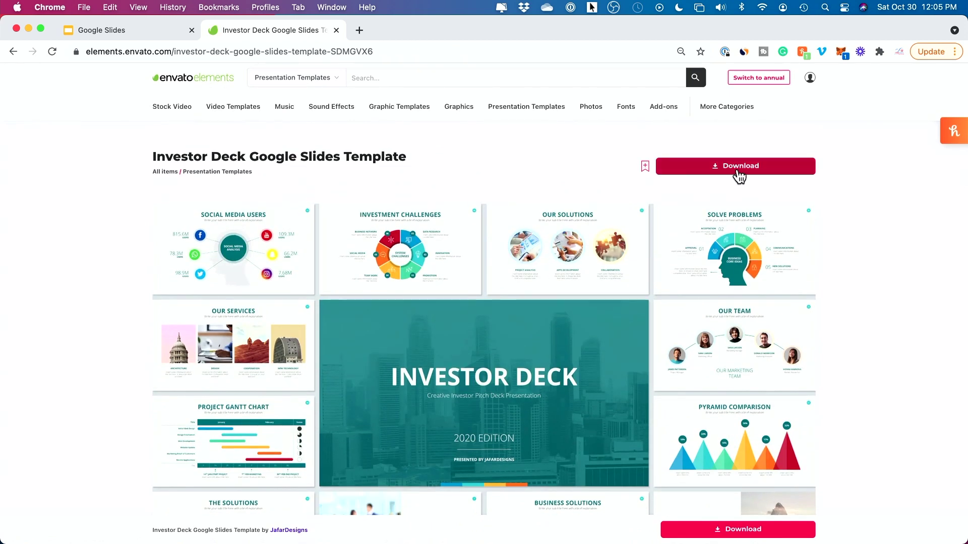
scroll(736, 174, "down", 1)
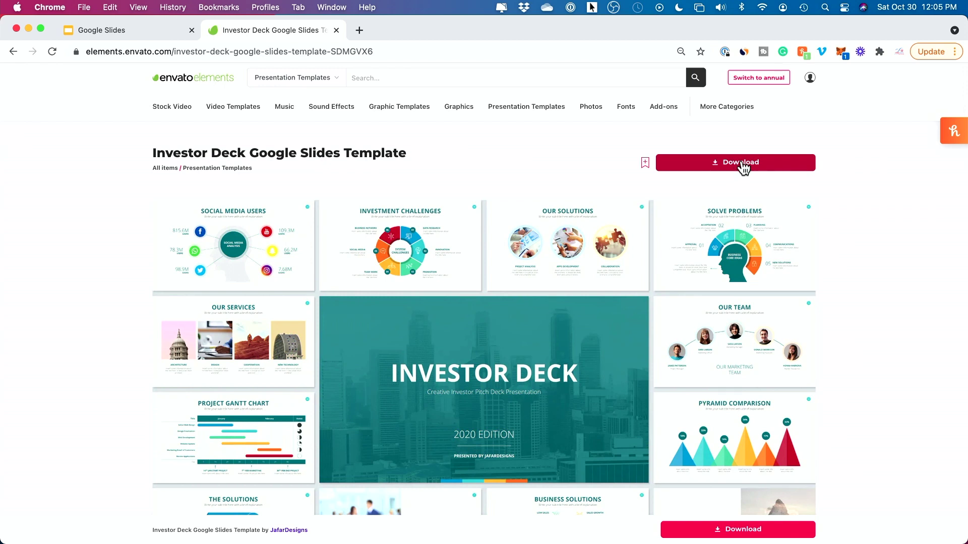
left_click(129, 33)
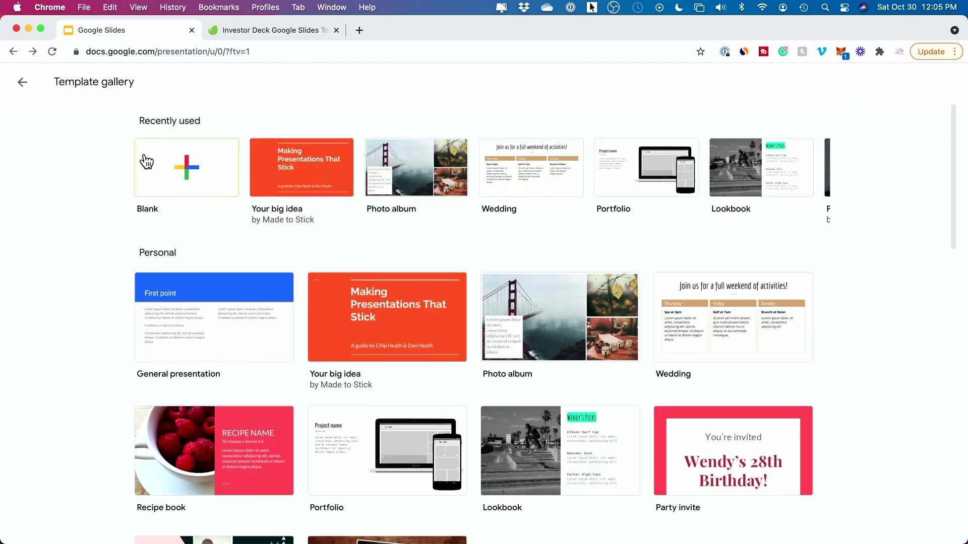
Create a blank presentation and bring up the Import theme dialog on its Upload tab
left_click(187, 168)
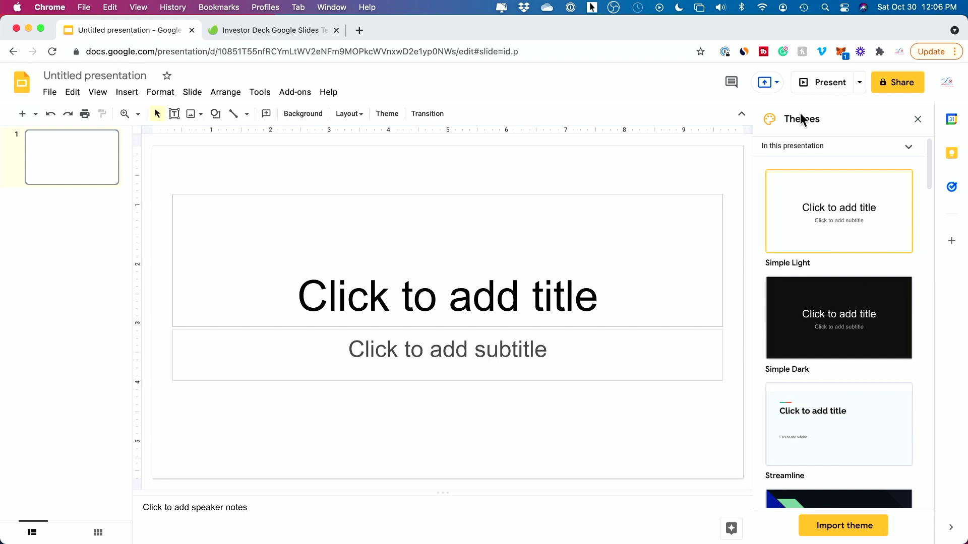
scroll(819, 332, "down", 20)
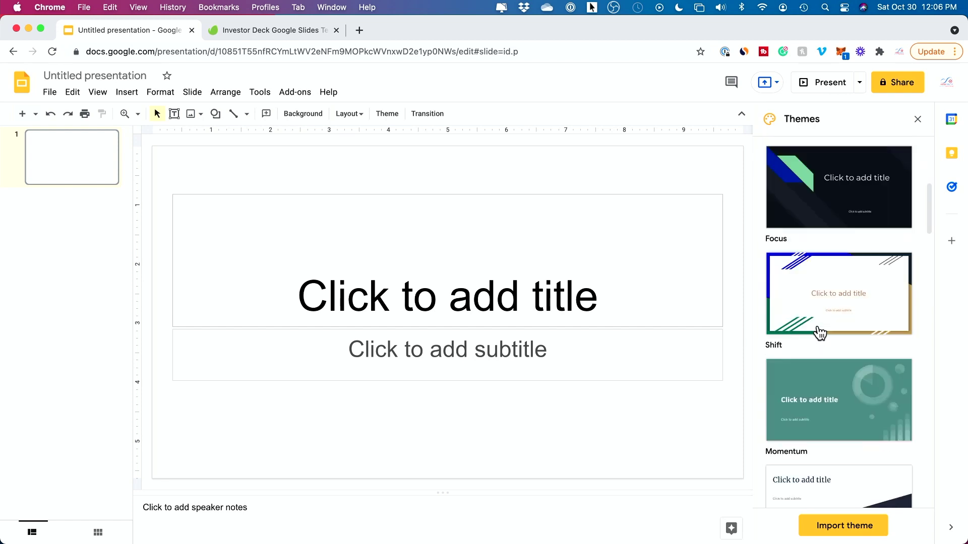
scroll(819, 333, "up", 20)
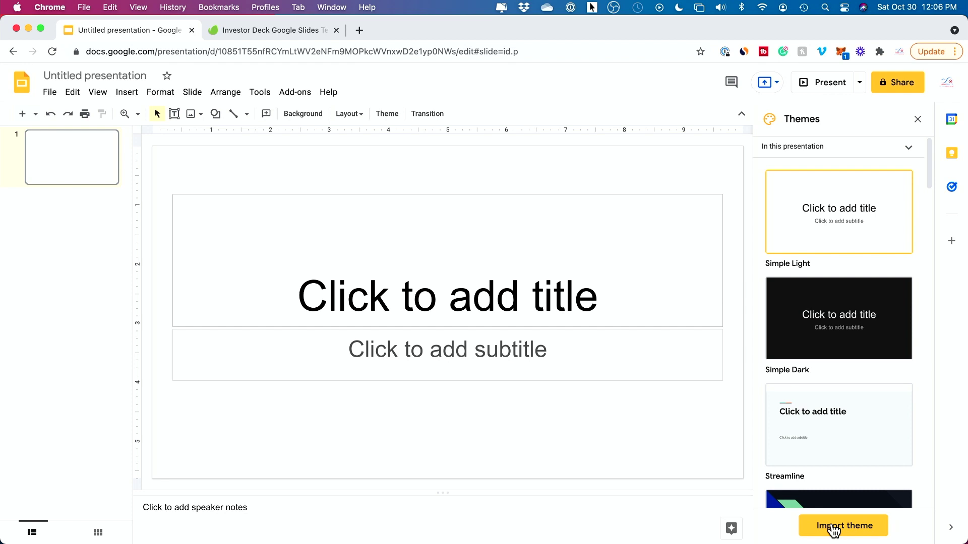
left_click(832, 531)
left_click(277, 164)
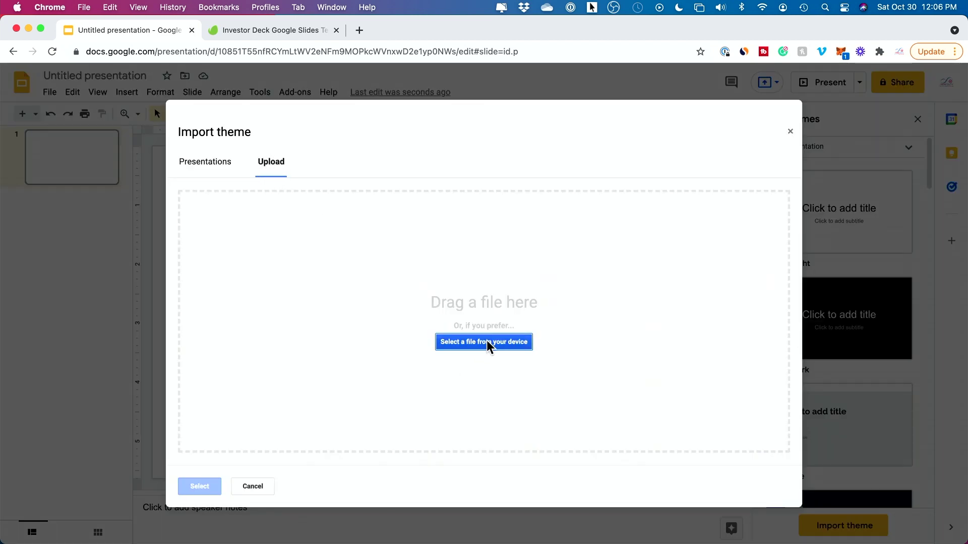
Import the Office Theme from the uploaded 02-Blue Investor Deck Google Slides.pptx file
left_click(487, 346)
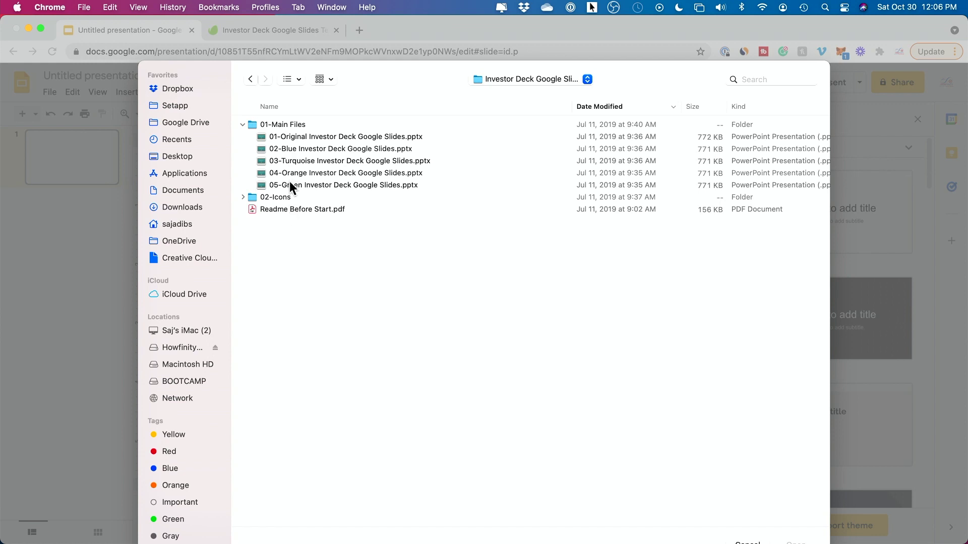
left_click(333, 134)
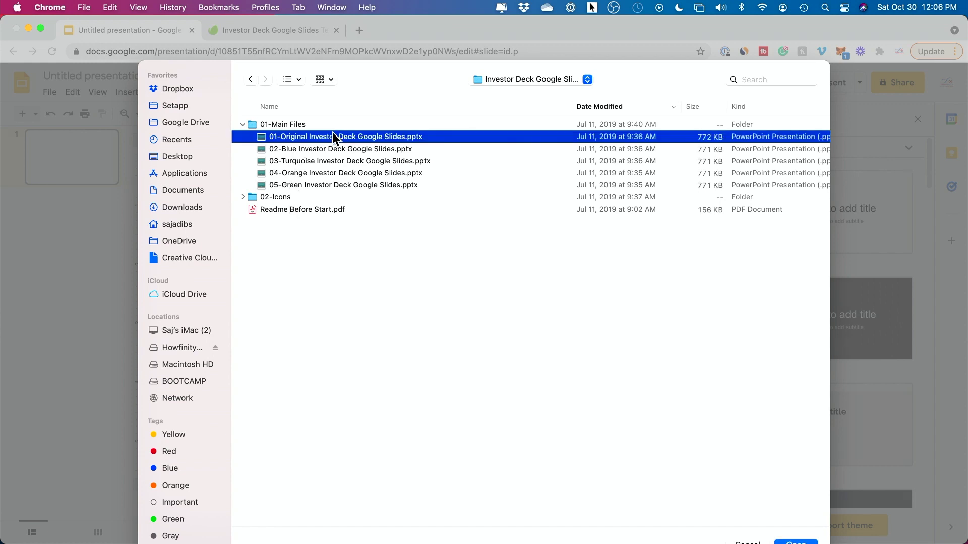
left_click(347, 153)
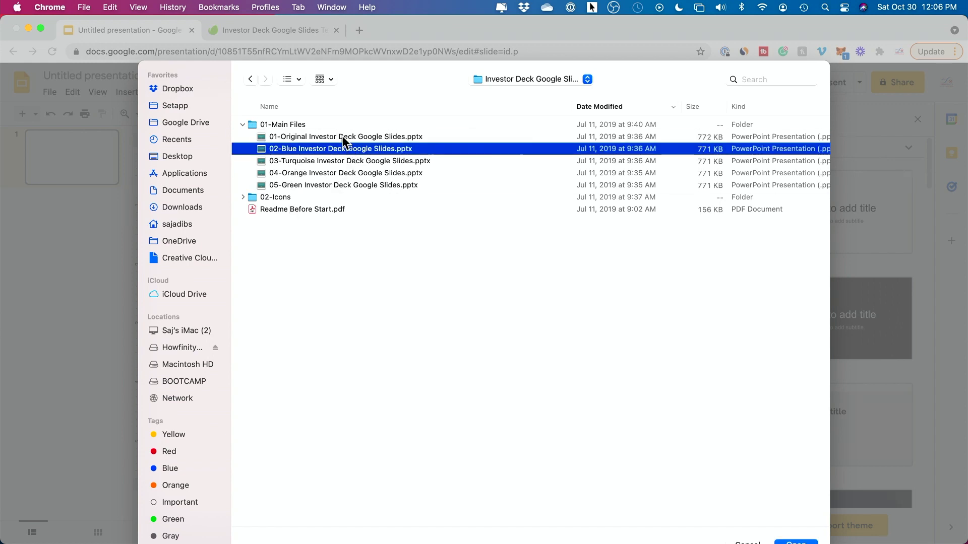
left_click(339, 137)
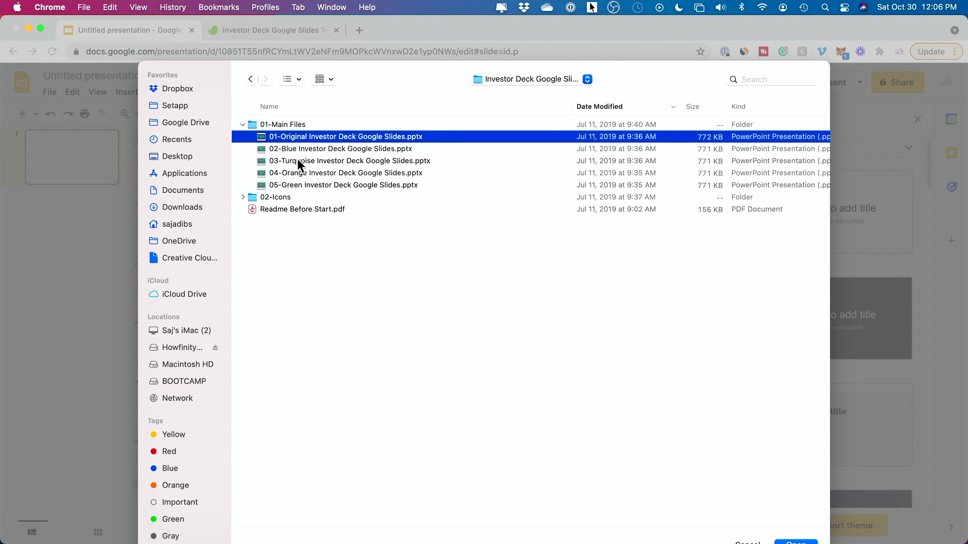
left_click(313, 148)
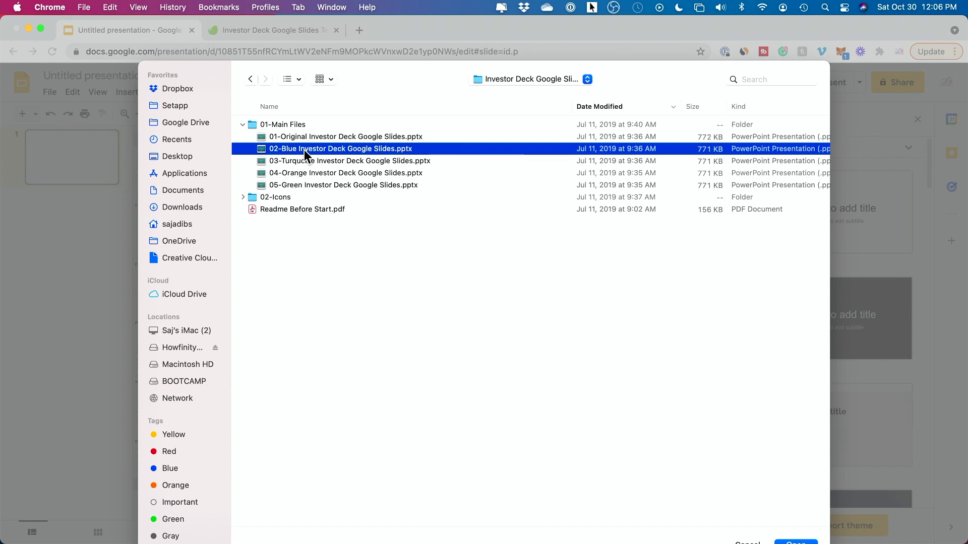
double_click(304, 149)
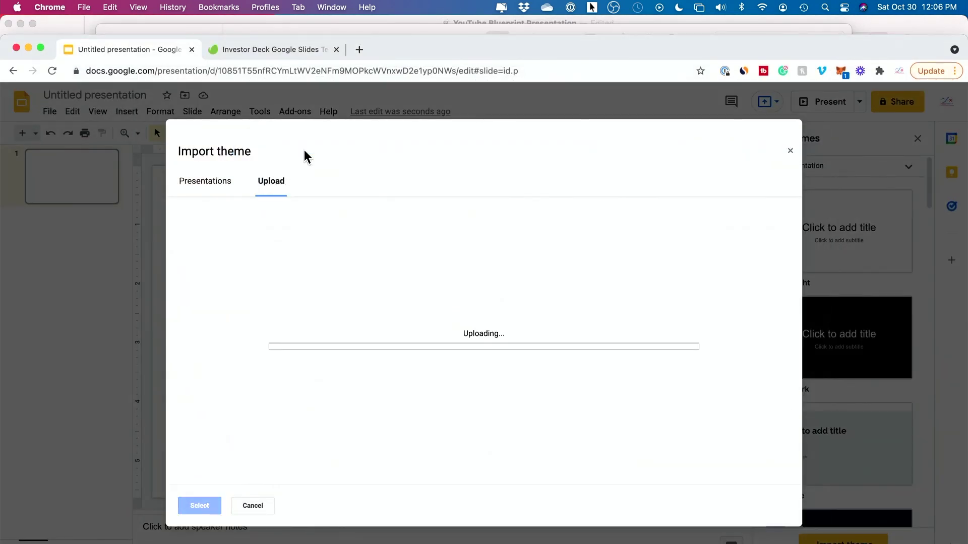
left_click_drag(415, 43, 417, 30)
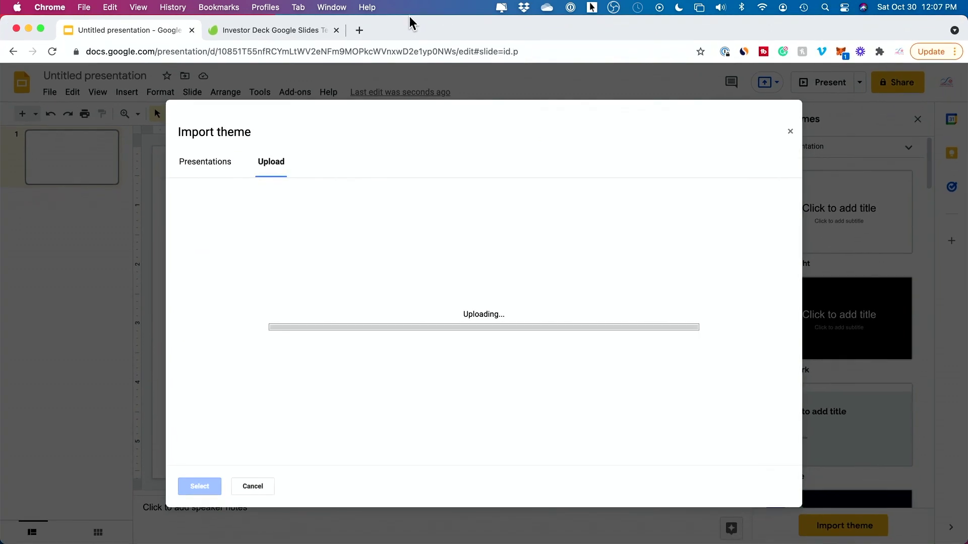
left_click(320, 234)
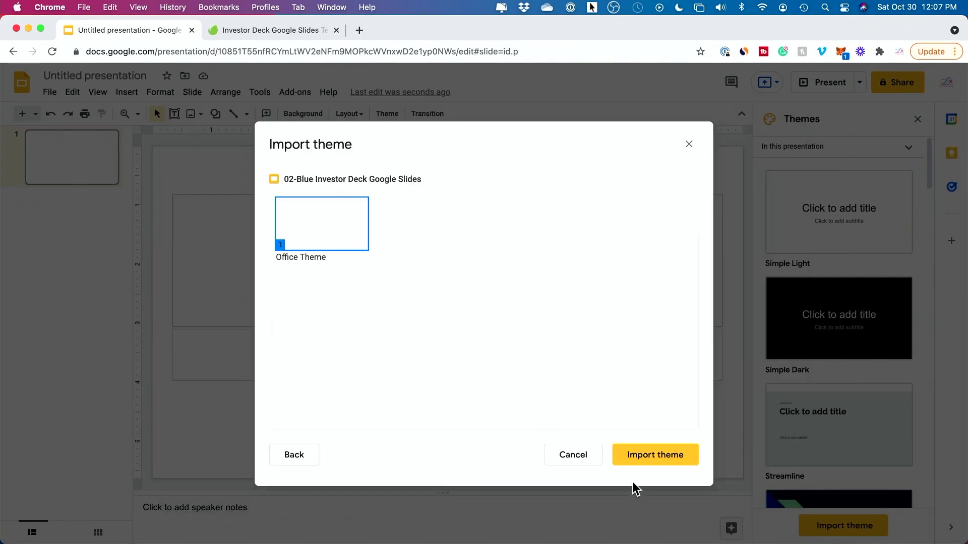
left_click(648, 453)
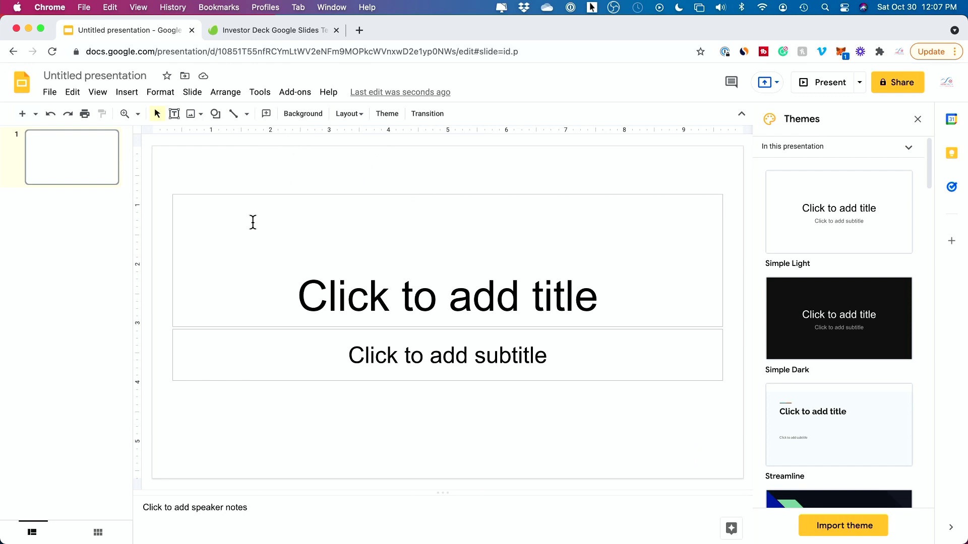
Apply the Full Color Slide 01 layout to the slide, then go back to the Slides home page
left_click(348, 115)
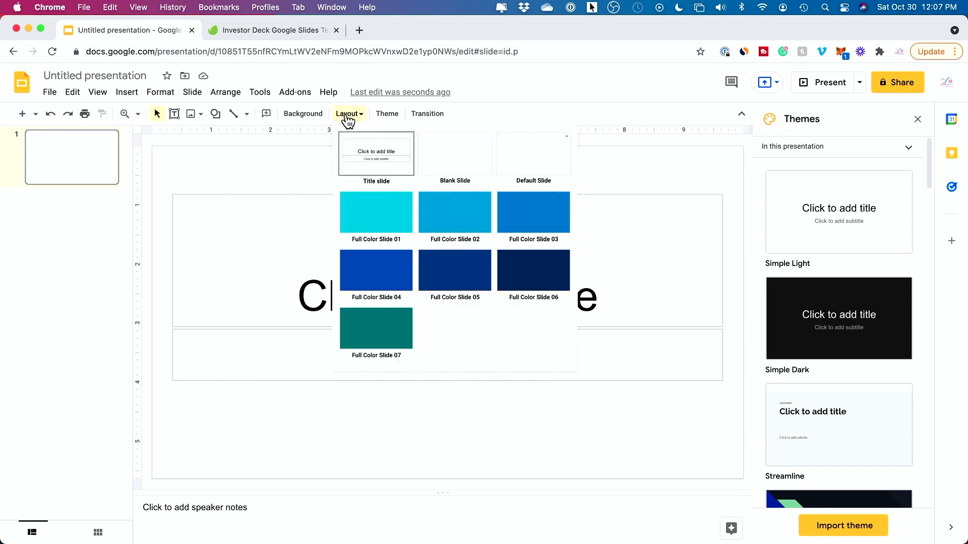
left_click(356, 206)
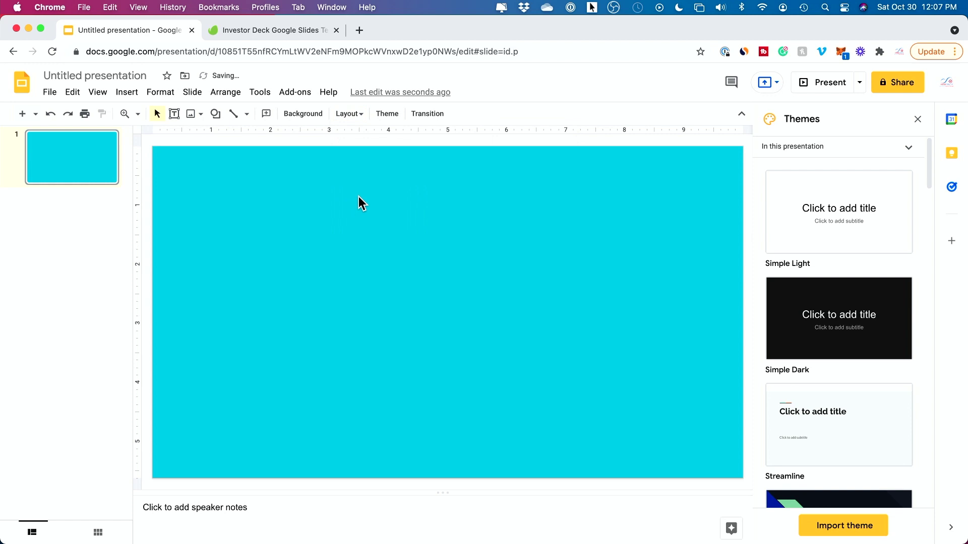
left_click(351, 116)
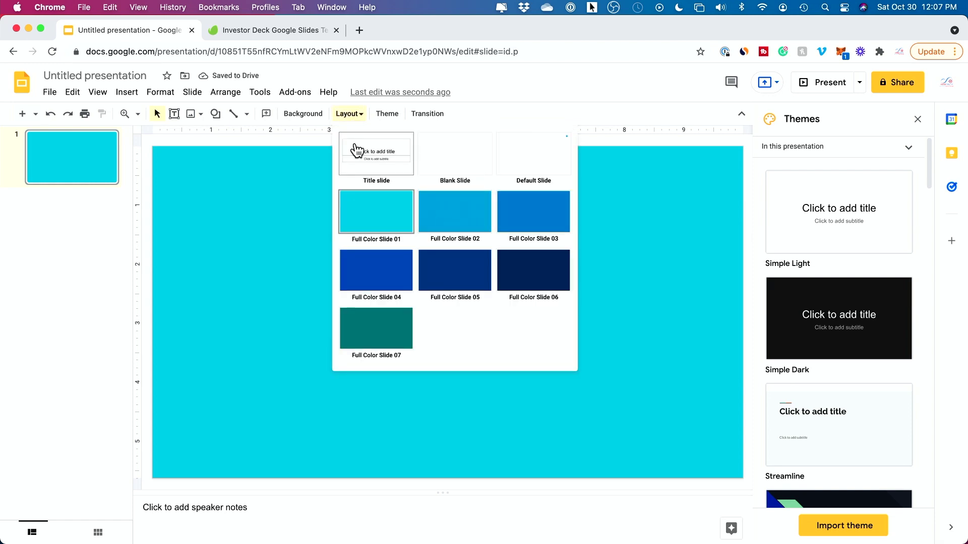
left_click(356, 115)
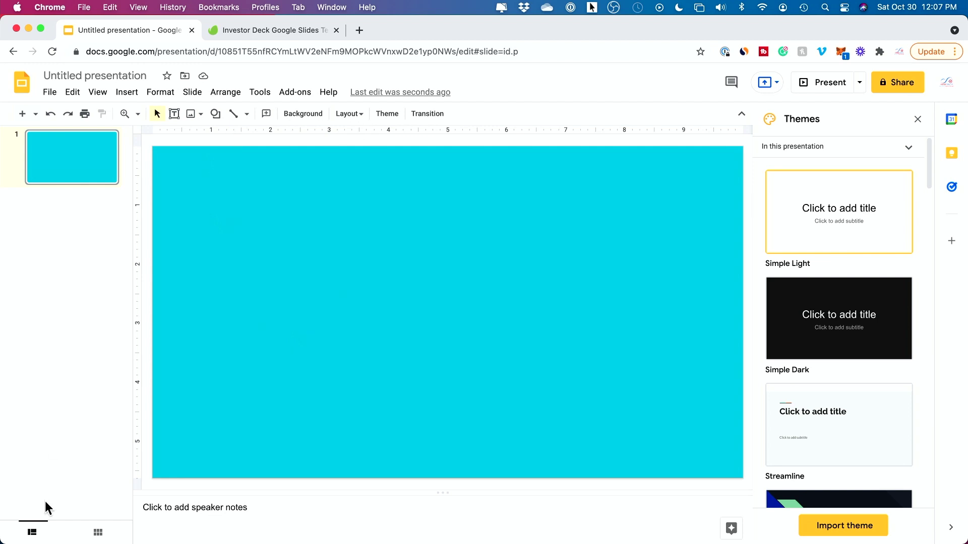
left_click(23, 90)
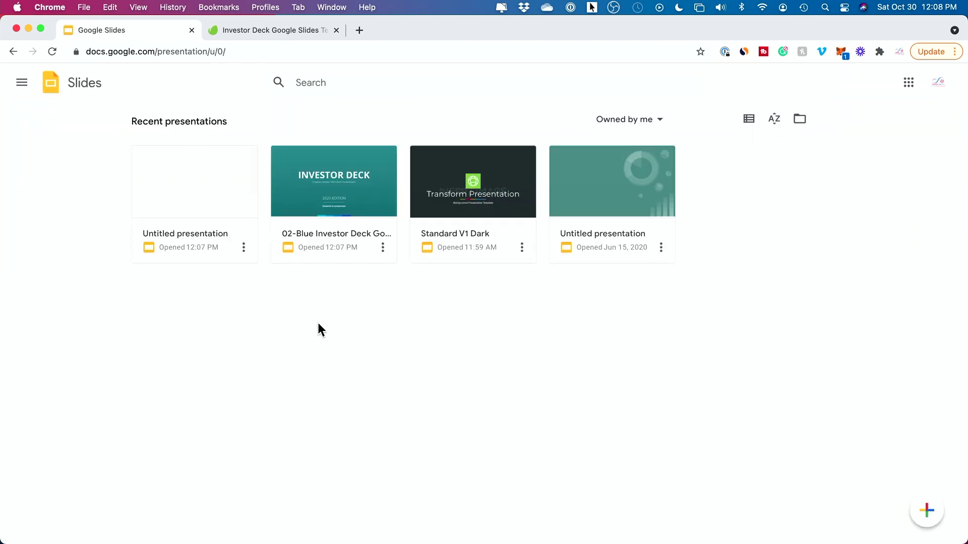
Open the 02-Blue Investor Deck presentation and scroll through its 55-slide filmstrip
left_click(302, 186)
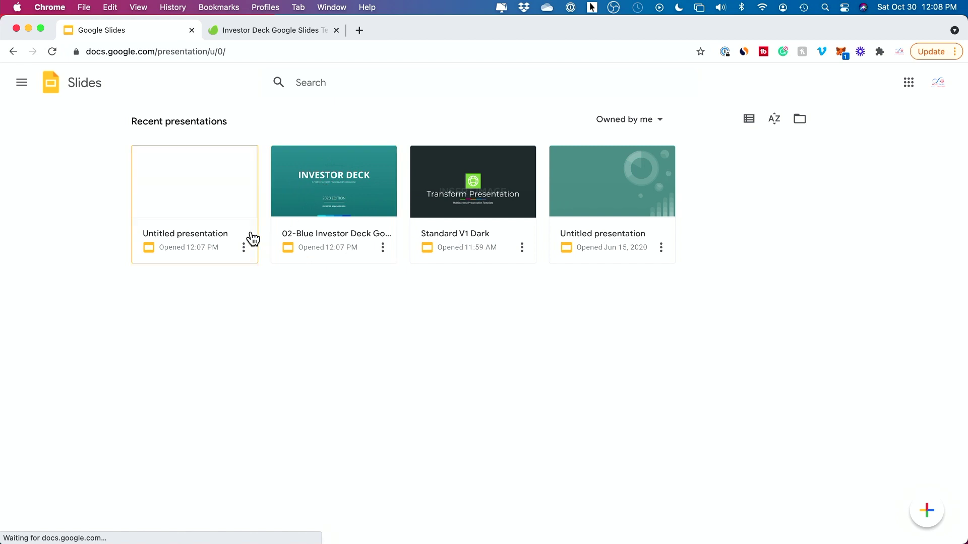
left_click(326, 237)
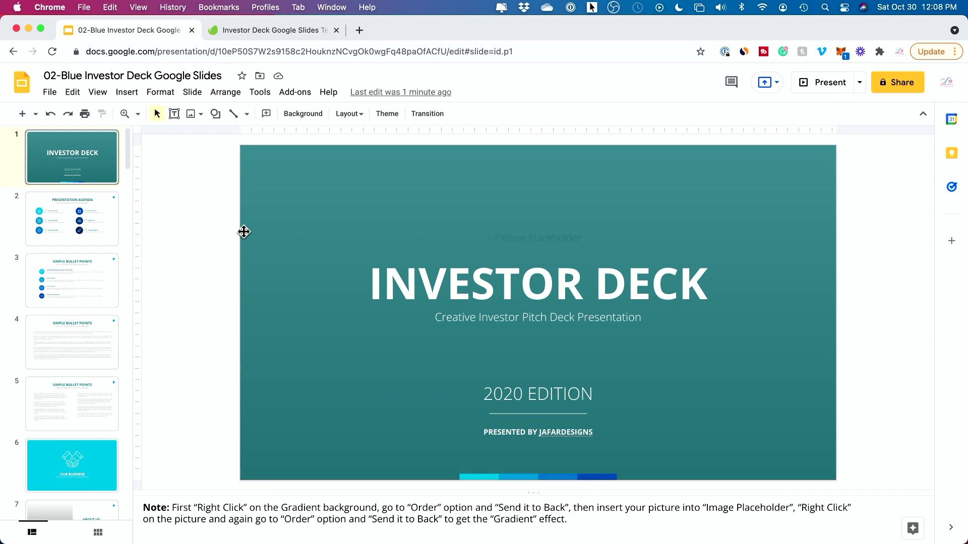
scroll(119, 234, "down", 10)
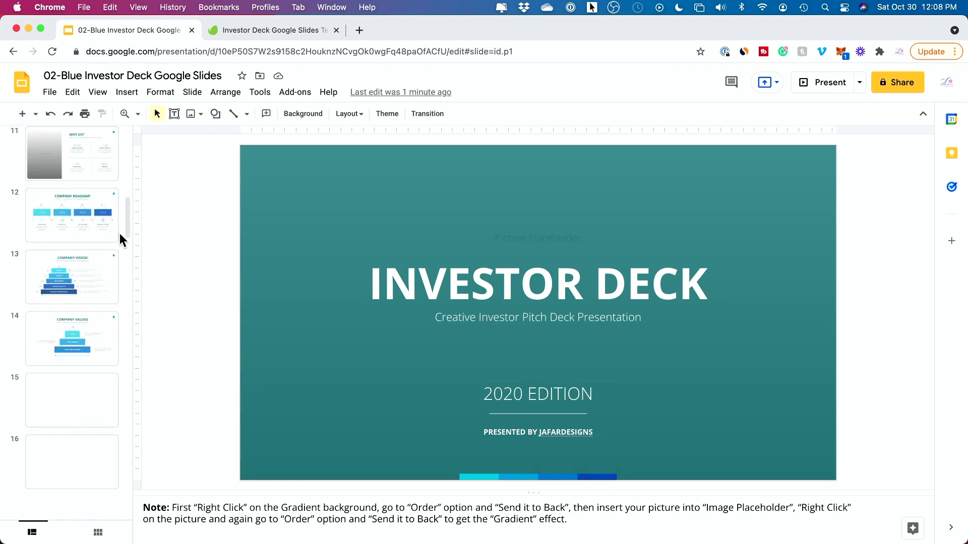
scroll(119, 234, "down", 20)
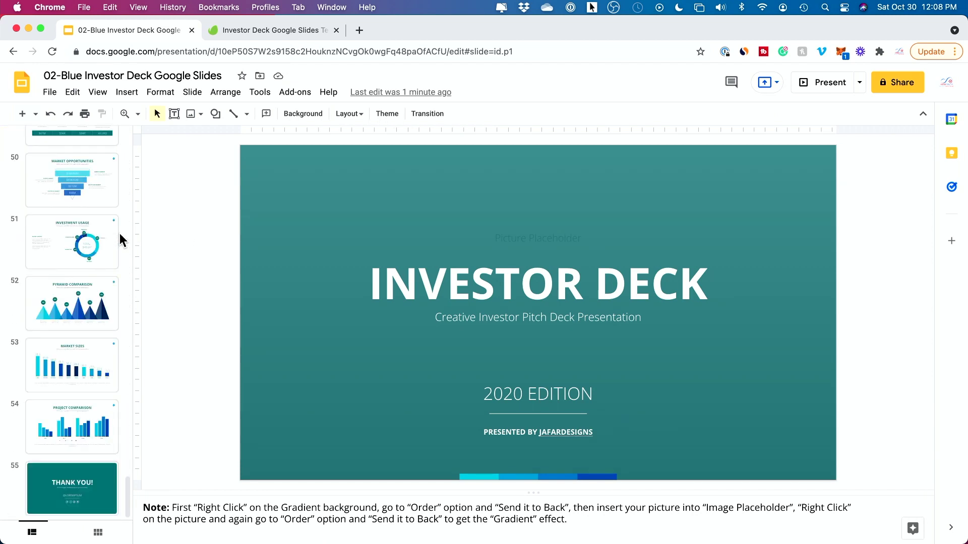
scroll(96, 318, "up", 20)
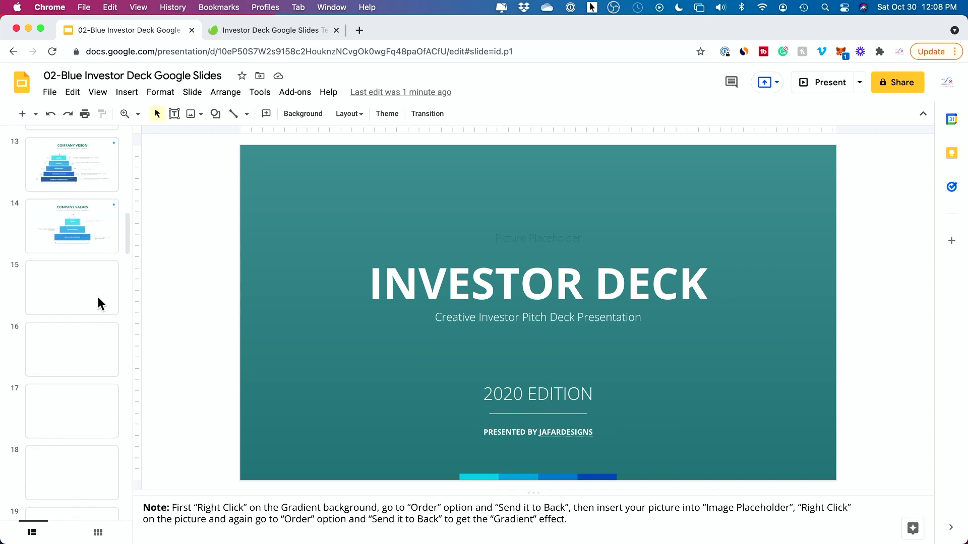
scroll(99, 303, "up", 12)
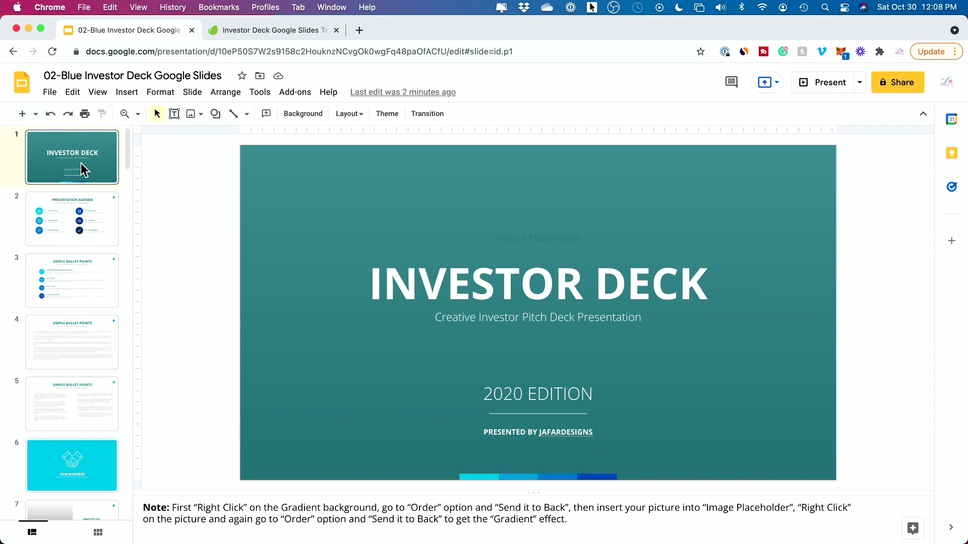
Retype the cover title as 'Title', change 2020 to 'NEW', and delete the presenter line
double_click(498, 285)
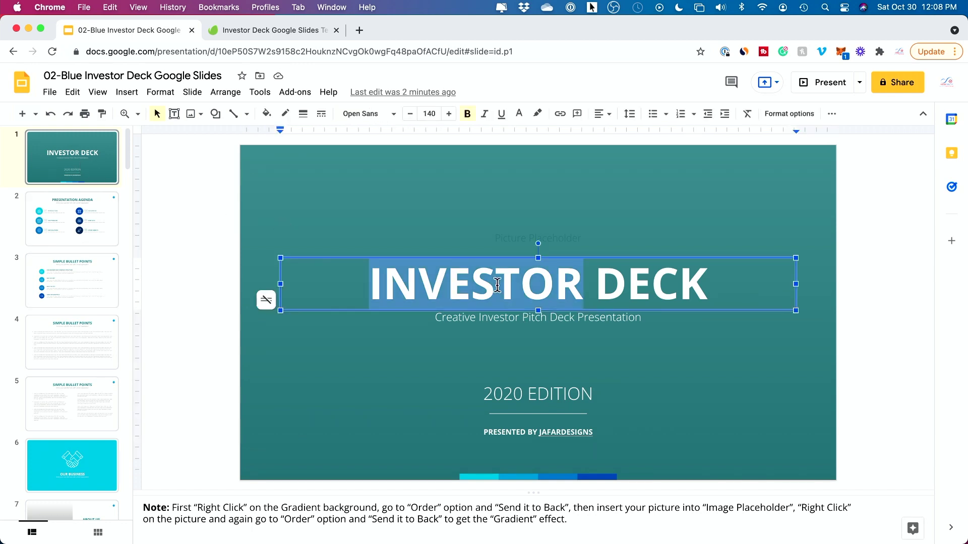
left_click(364, 284)
left_click_drag(364, 285, 786, 311)
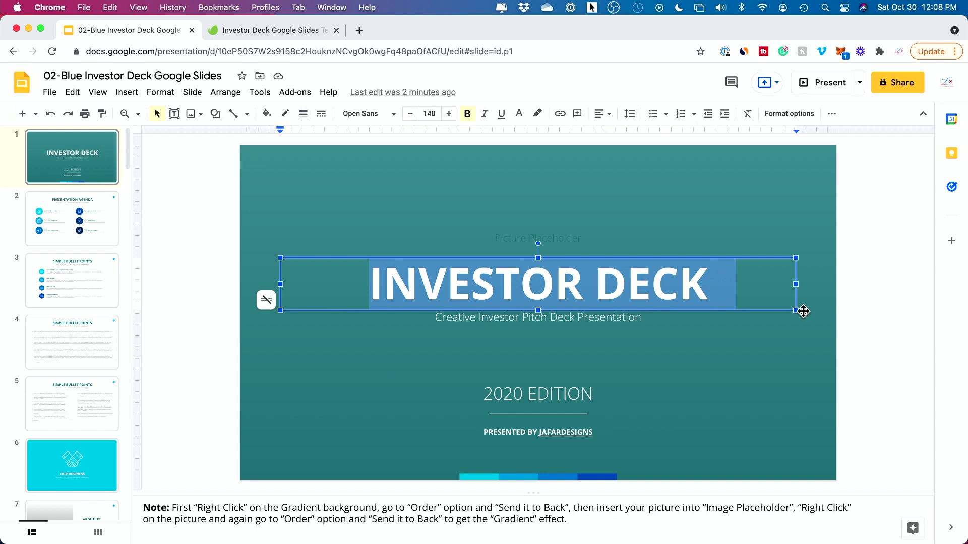
type("Title")
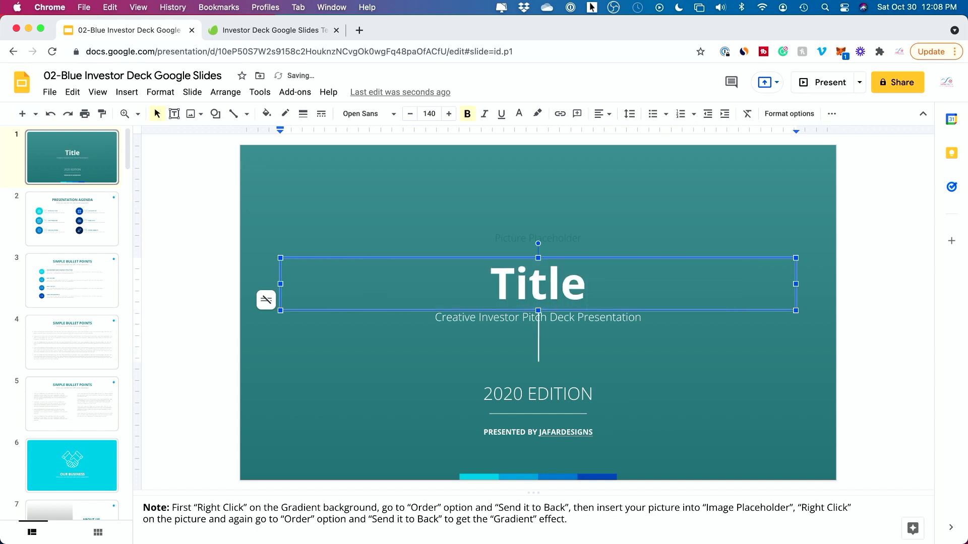
double_click(503, 394)
type("NEW")
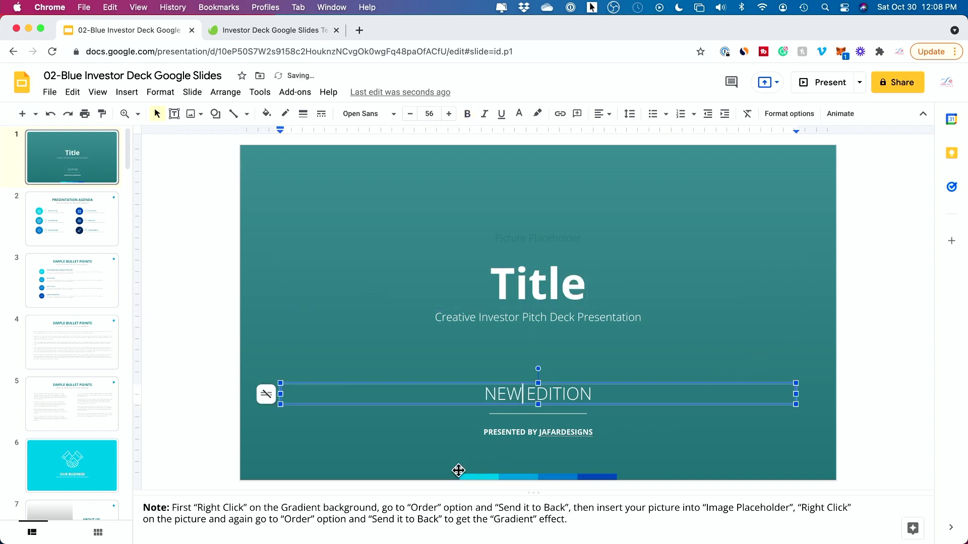
left_click(382, 435)
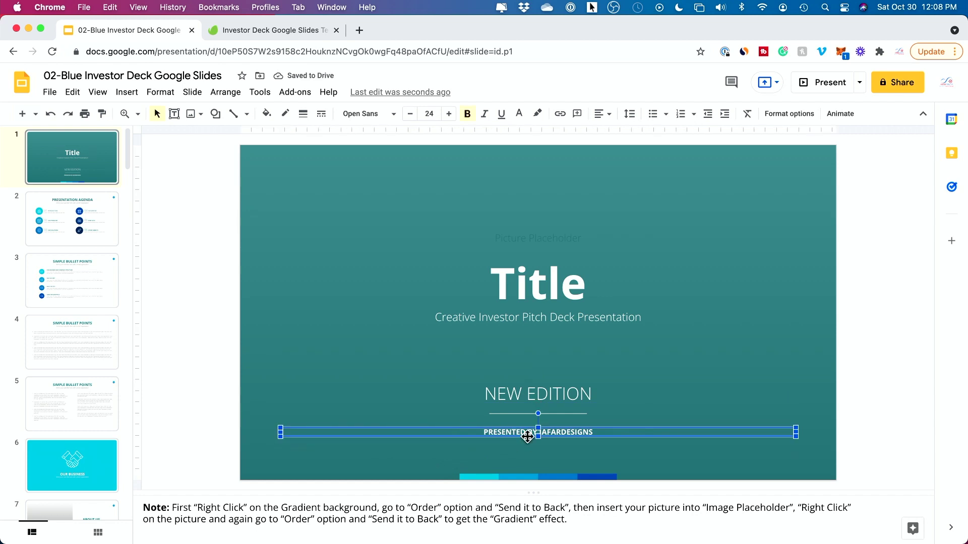
key("Delete")
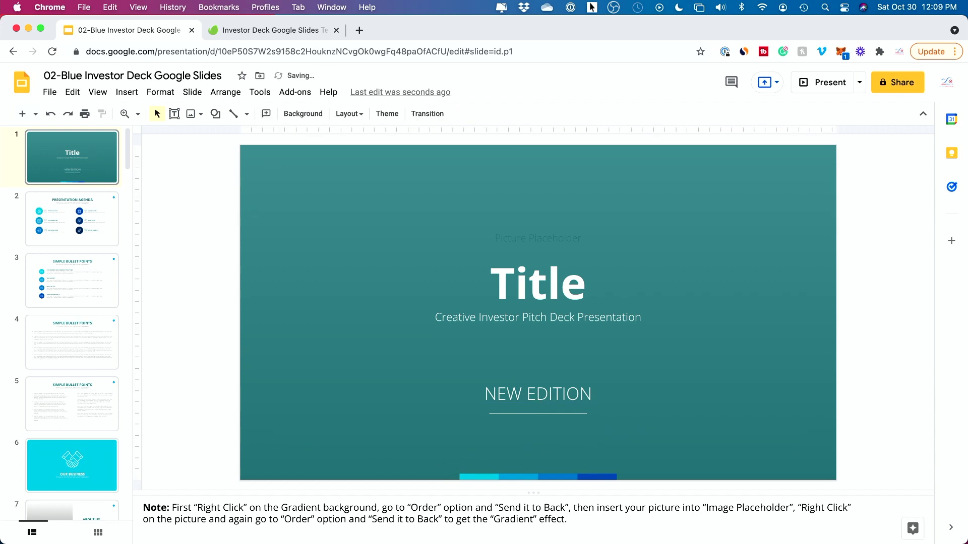
Send the full-slide teal gradient layer to the back
left_click(522, 240)
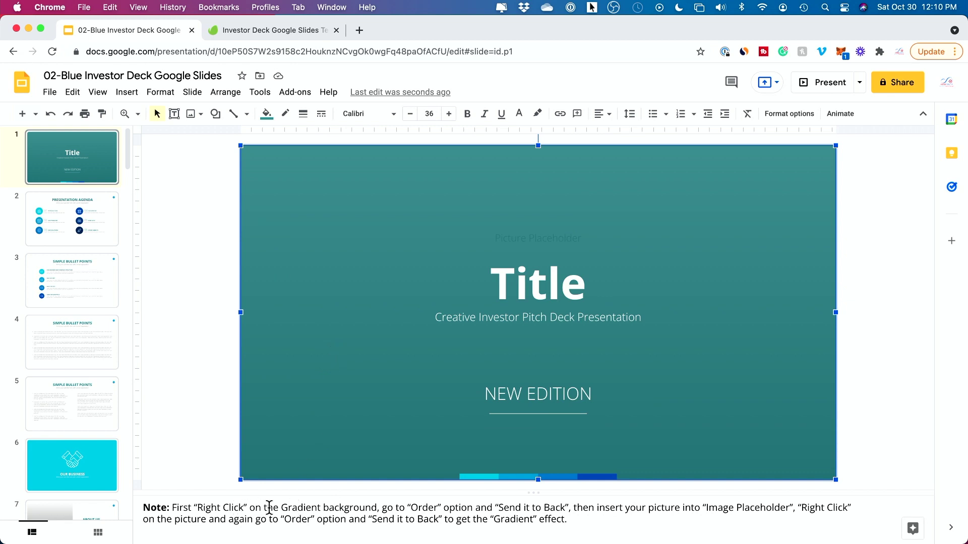
right_click(350, 298)
mouse_move(351, 304)
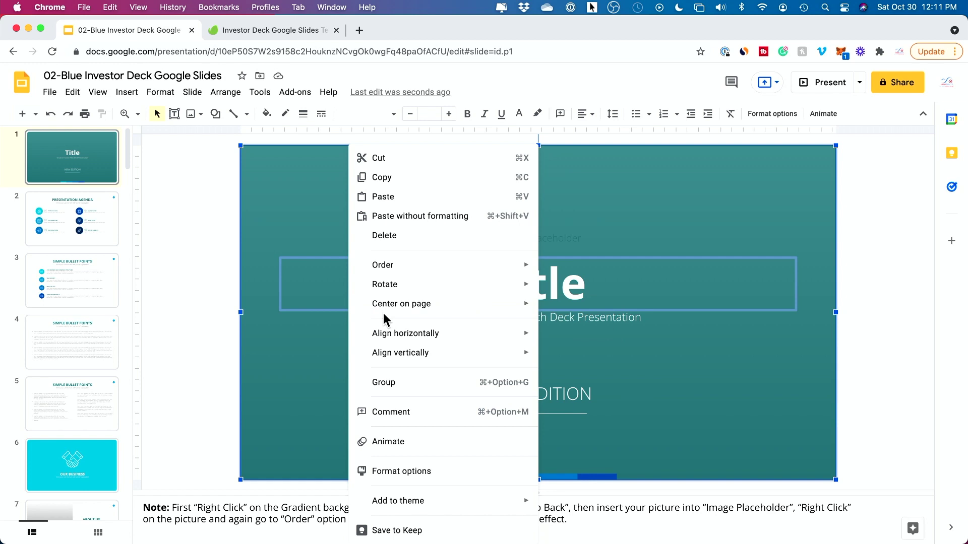
mouse_move(387, 312)
mouse_move(393, 265)
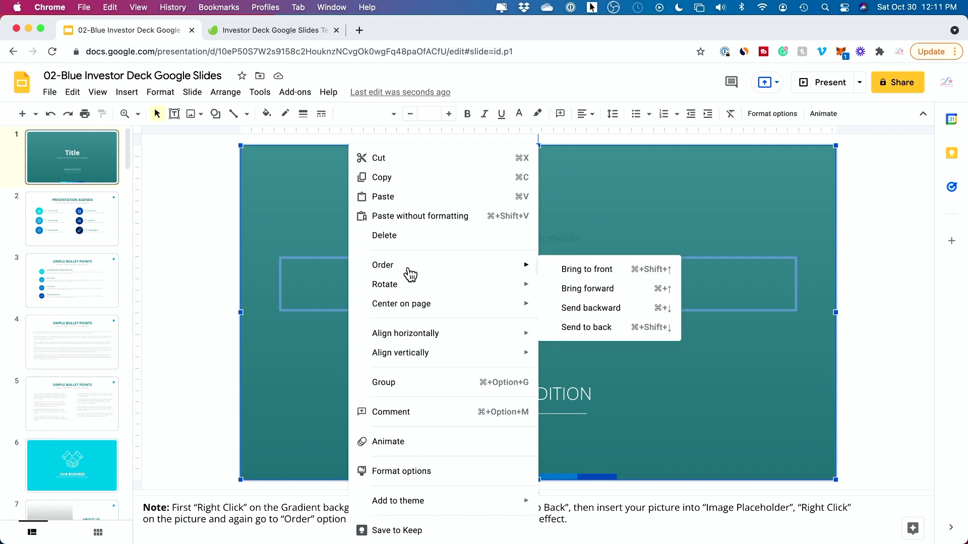
left_click(603, 328)
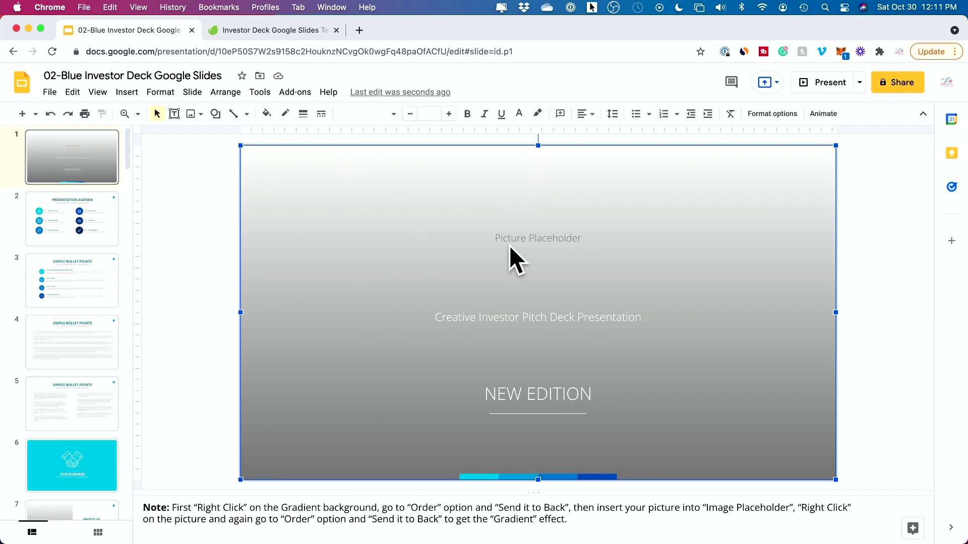
Delete the subtitle line on the Presentation Agenda slide, then switch to the Envato template page
left_click(89, 213)
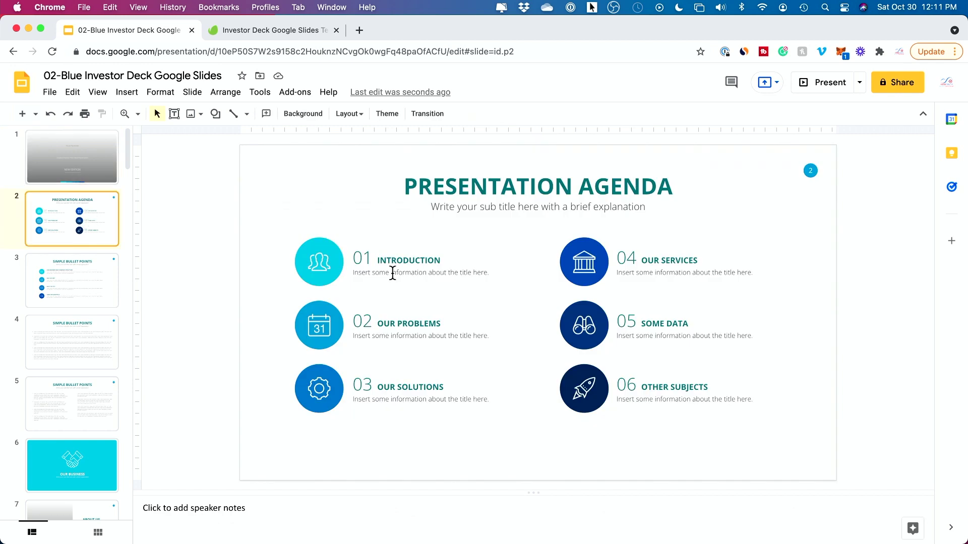
double_click(468, 191)
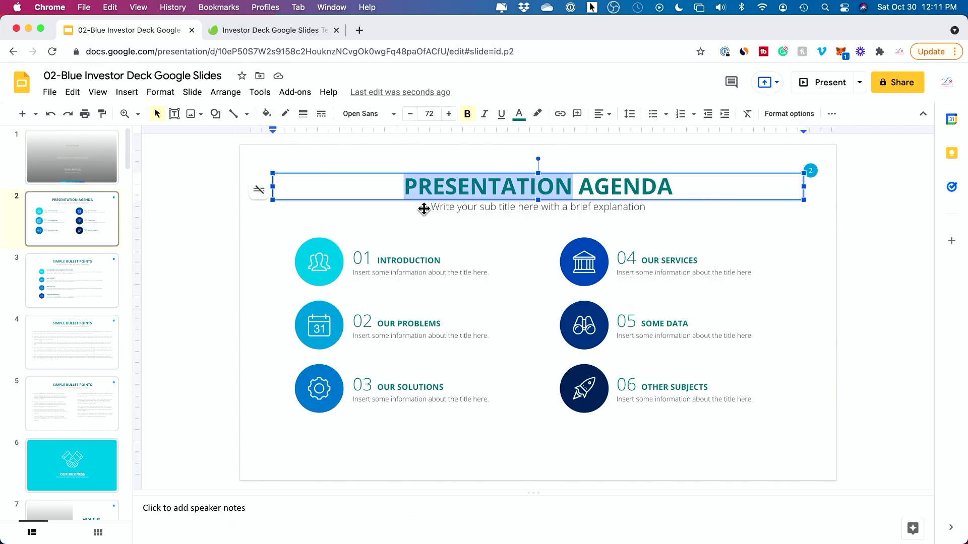
left_click(490, 208)
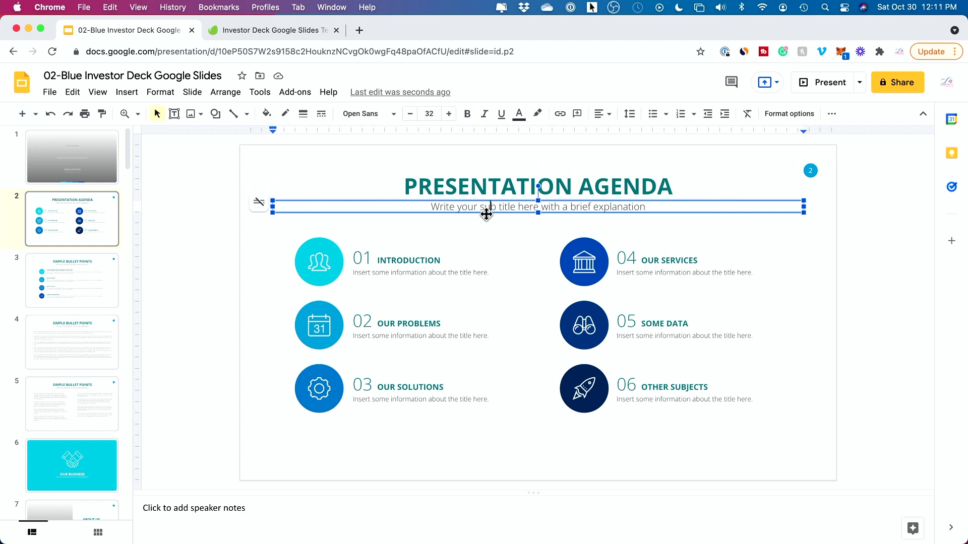
key("BackSpace")
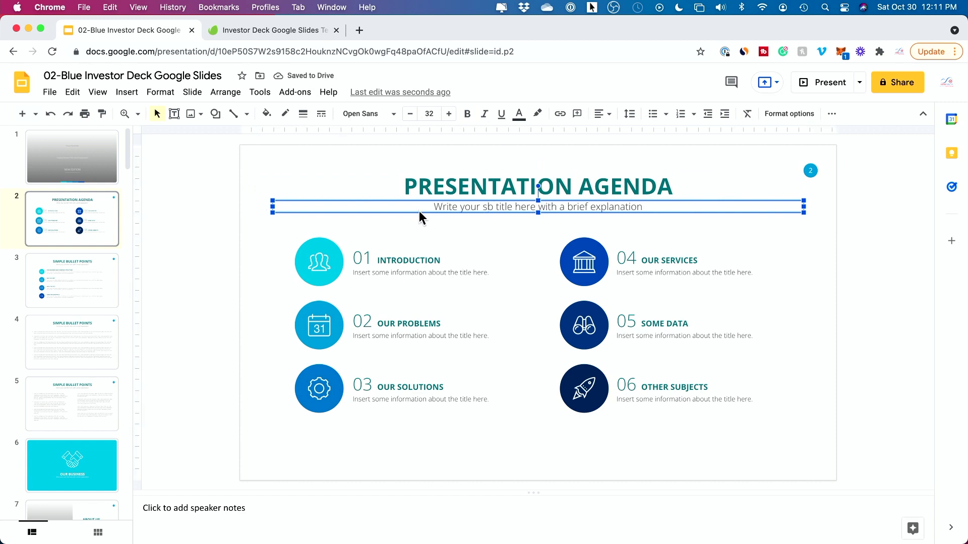
key("Escape")
key("BackSpace")
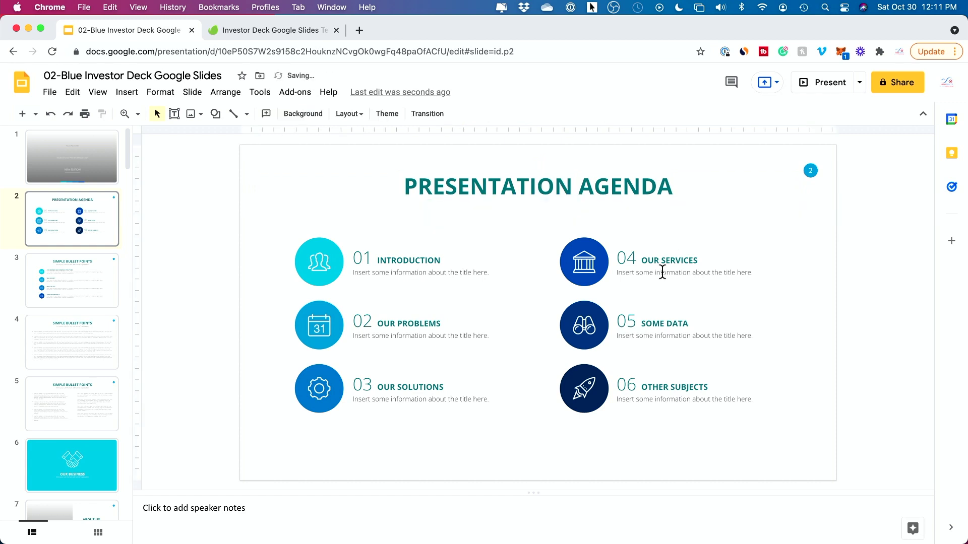
left_click(604, 259)
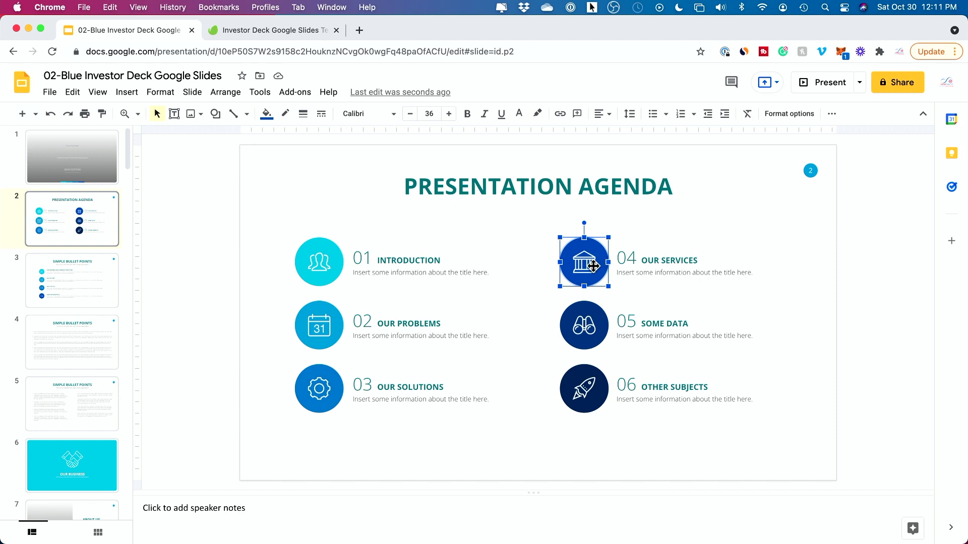
left_click(245, 37)
Choose Graphics › Icons in Envato Elements to list the 21,180 Icon Packs sorted by Popular
mouse_move(460, 122)
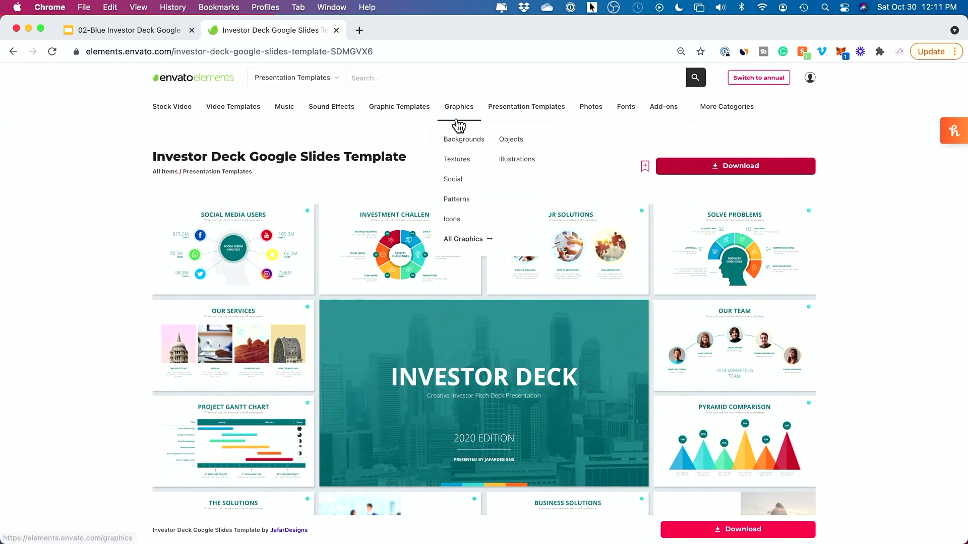
left_click(448, 218)
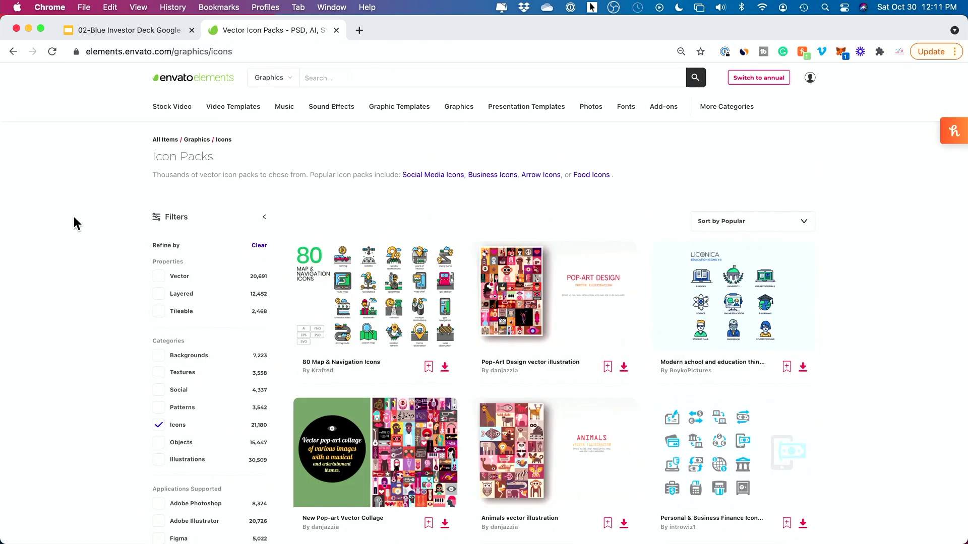
scroll(74, 218, "down", 3)
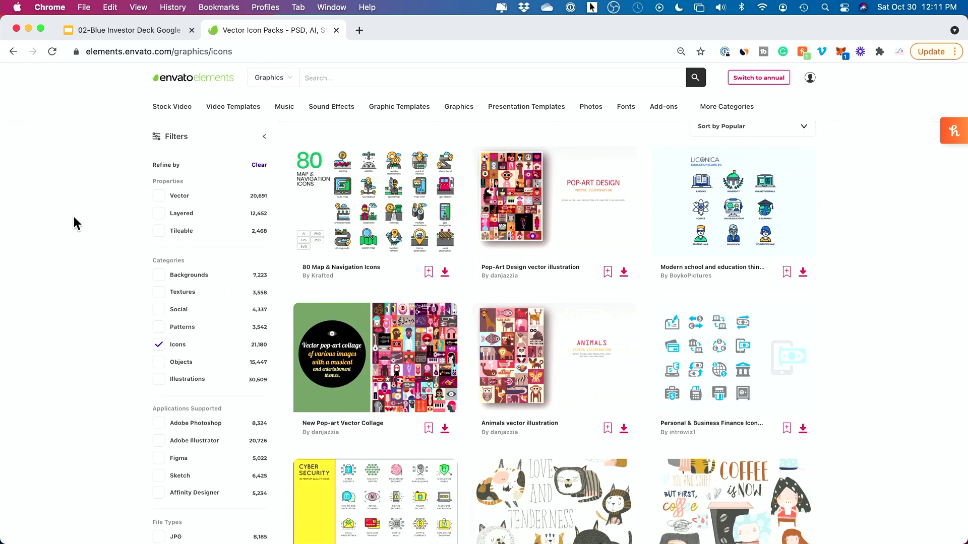
scroll(74, 216, "up", 3)
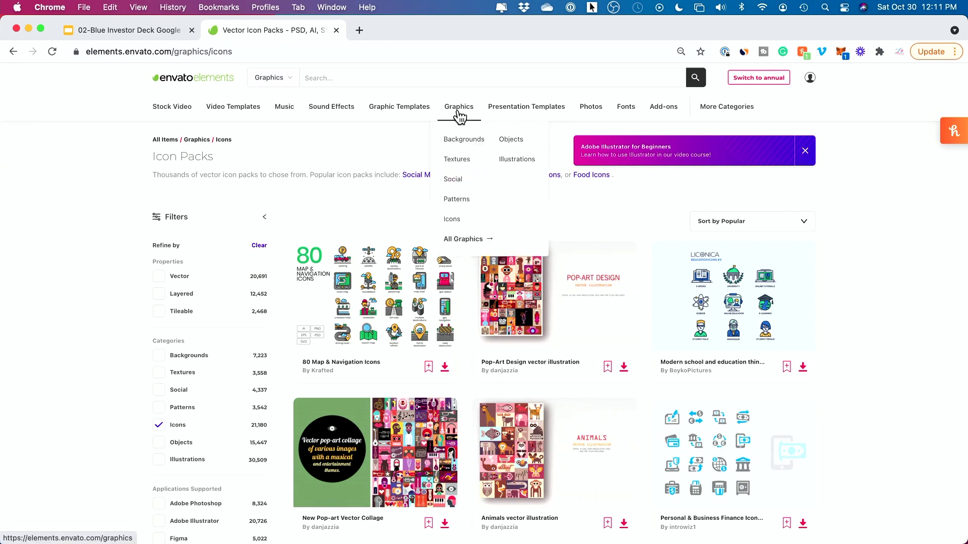
Back in the investor deck, try Full Color Slide 01 and 02 layouts on slide 3
left_click(139, 30)
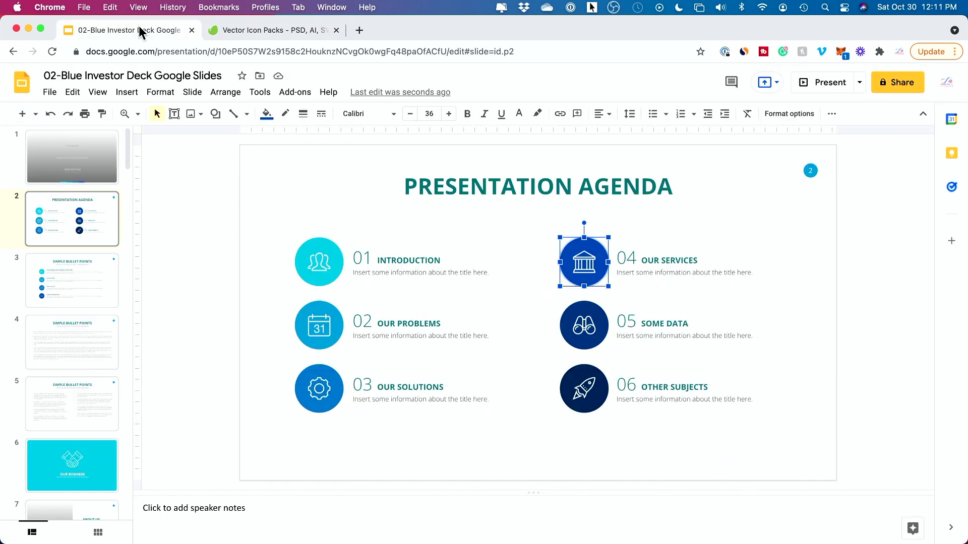
left_click(103, 287)
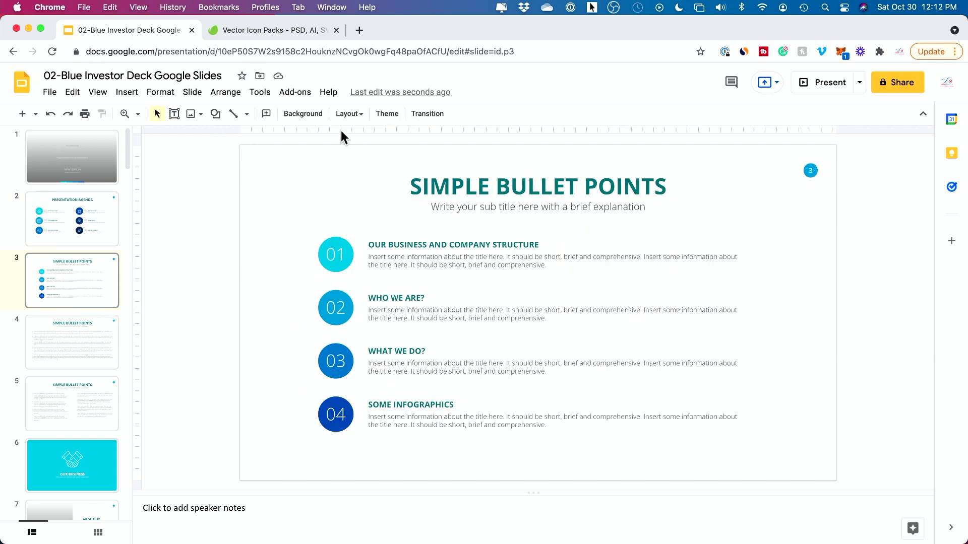
left_click(355, 115)
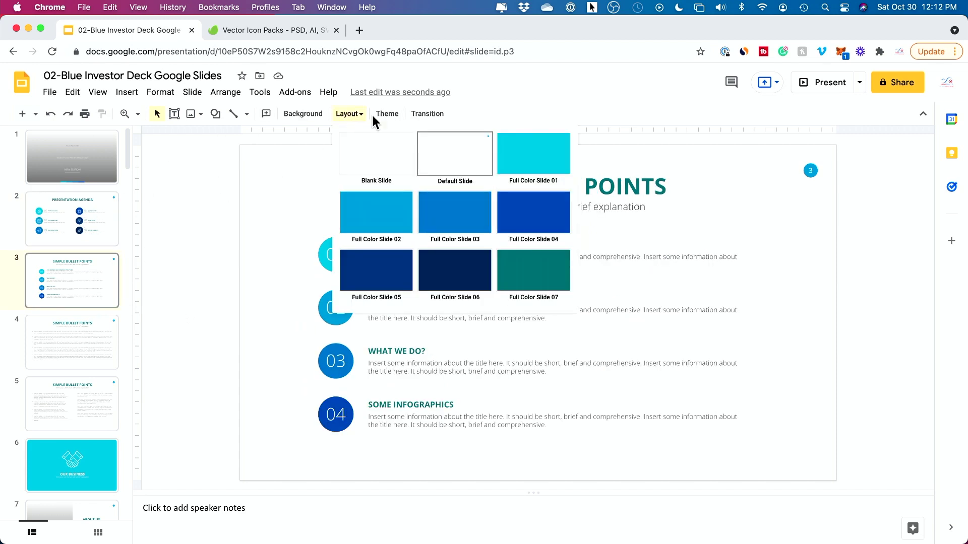
left_click(539, 172)
left_click(350, 114)
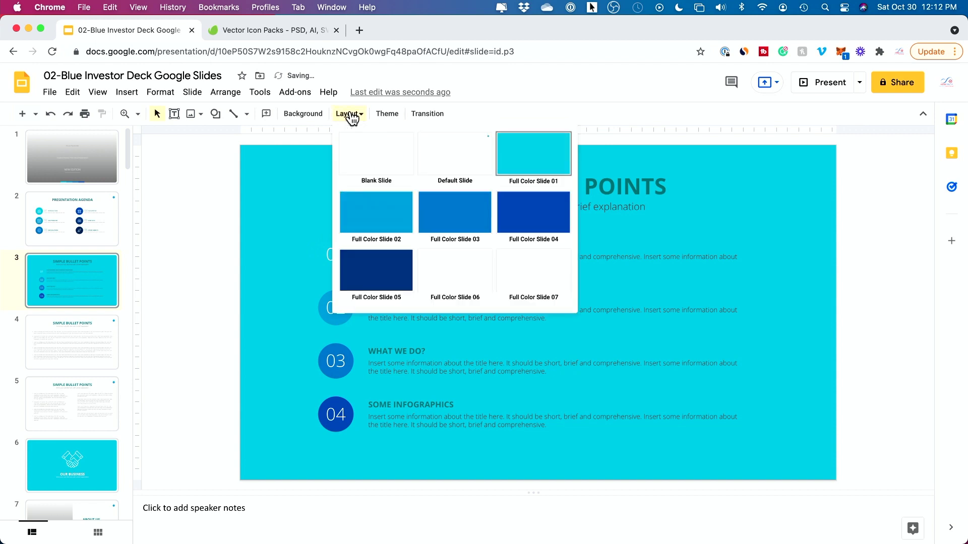
left_click(370, 224)
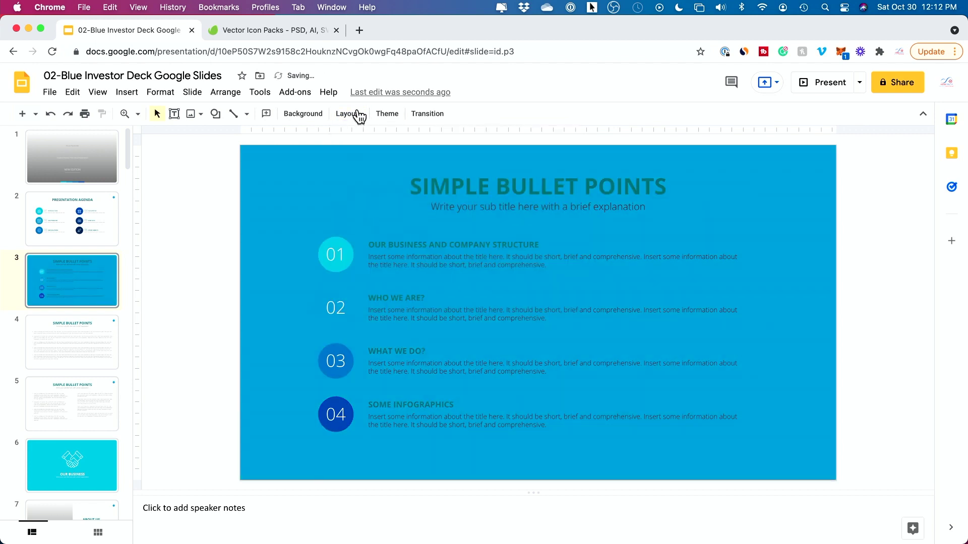
After trying Default Slide, settle on the cyan Full Color Slide 01 layout, then view slide 4
left_click(358, 115)
left_click(377, 200)
left_click(353, 114)
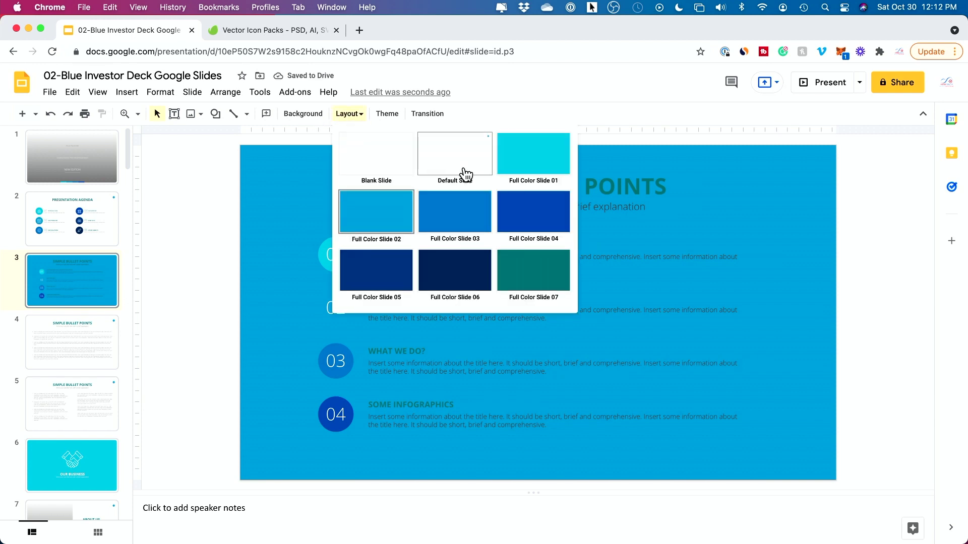
left_click(465, 175)
left_click(356, 114)
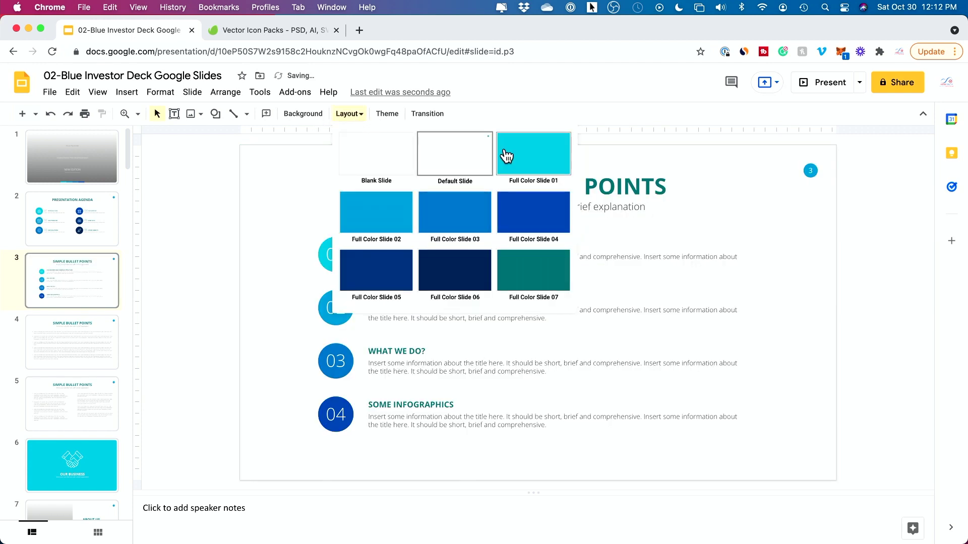
left_click(507, 152)
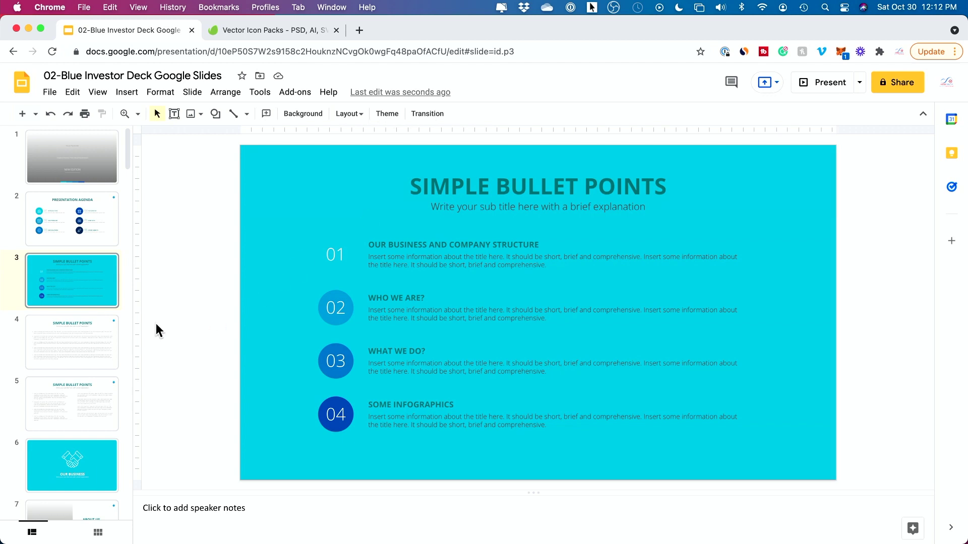
scroll(78, 304, "down", 3)
left_click(82, 280)
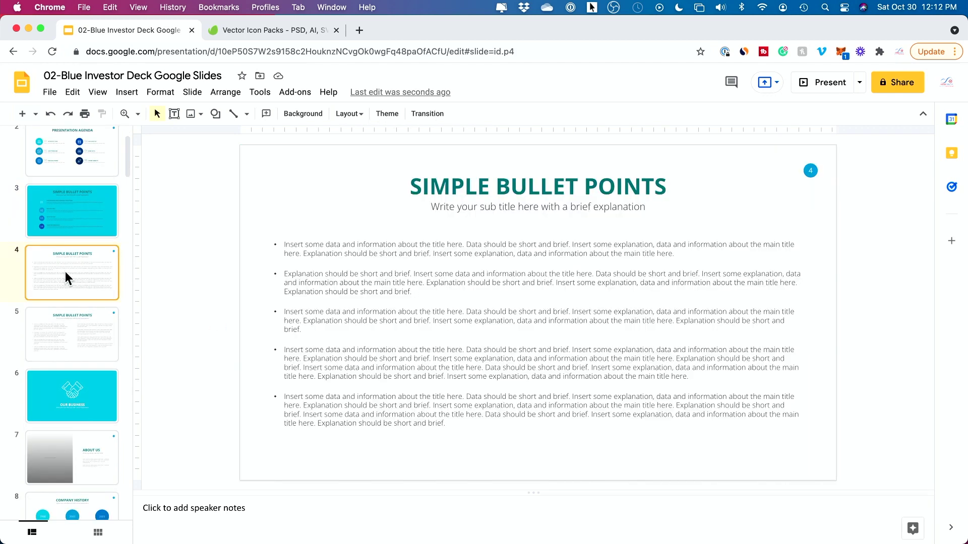
Delete the two white bullet-point slides, leaving the cyan Simple Bullet Points slide
right_click(66, 277)
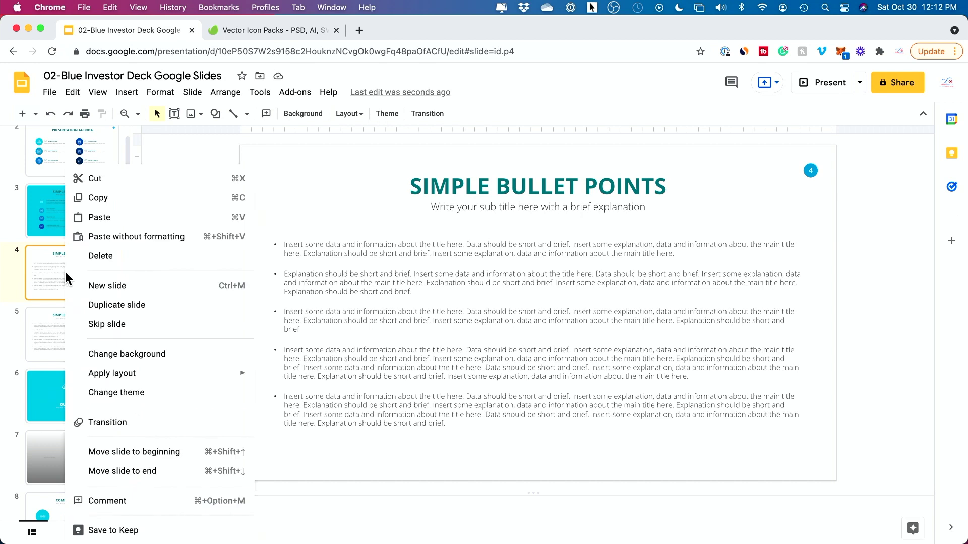
left_click(94, 258)
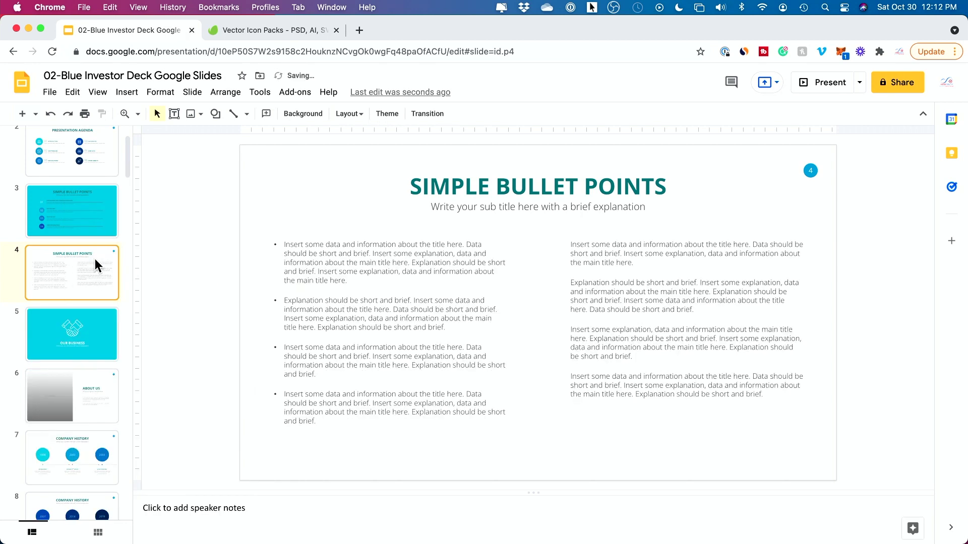
right_click(95, 259)
left_click(111, 255)
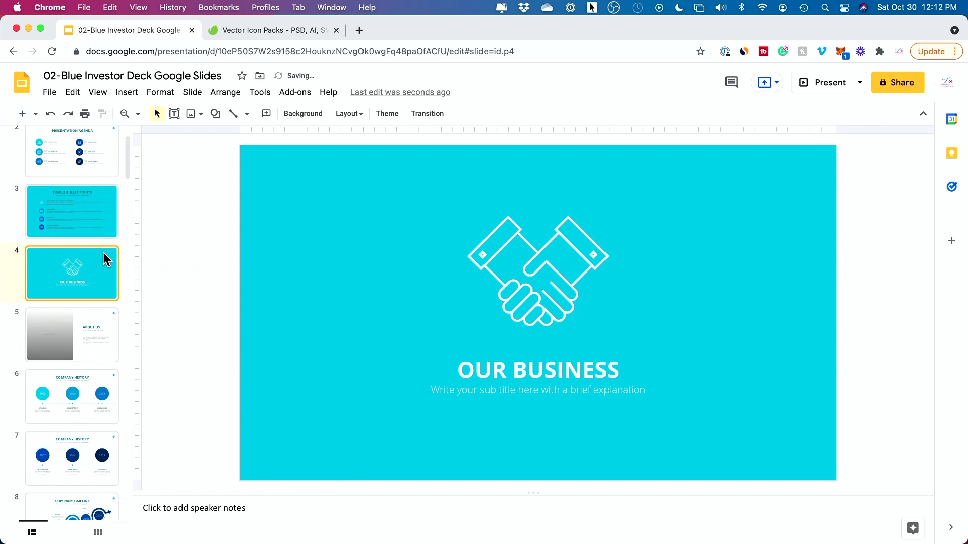
scroll(83, 216, "up", 1)
left_click(83, 235)
Reorder the filmstrip so Our Business follows About Us and the first Company History slide
scroll(84, 267, "up", 1)
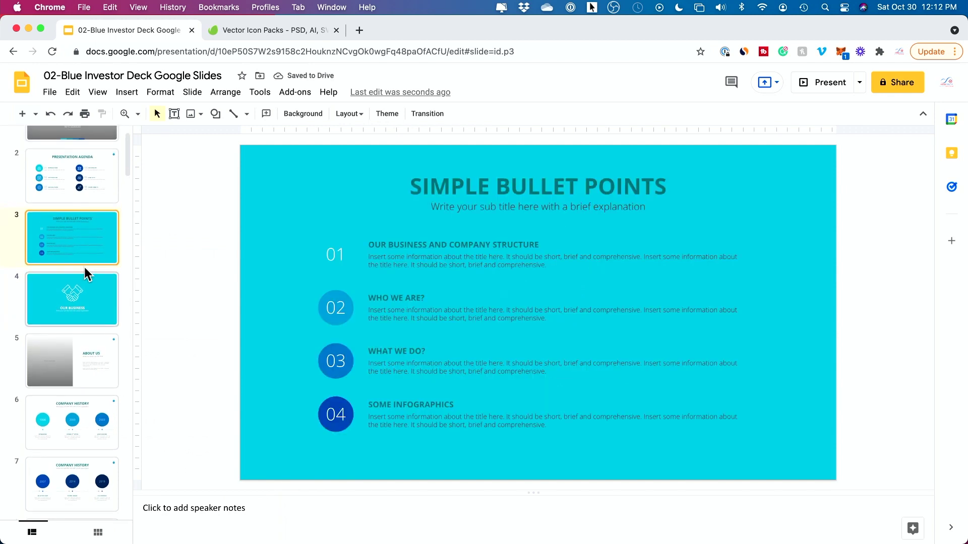
scroll(81, 307, "up", 1)
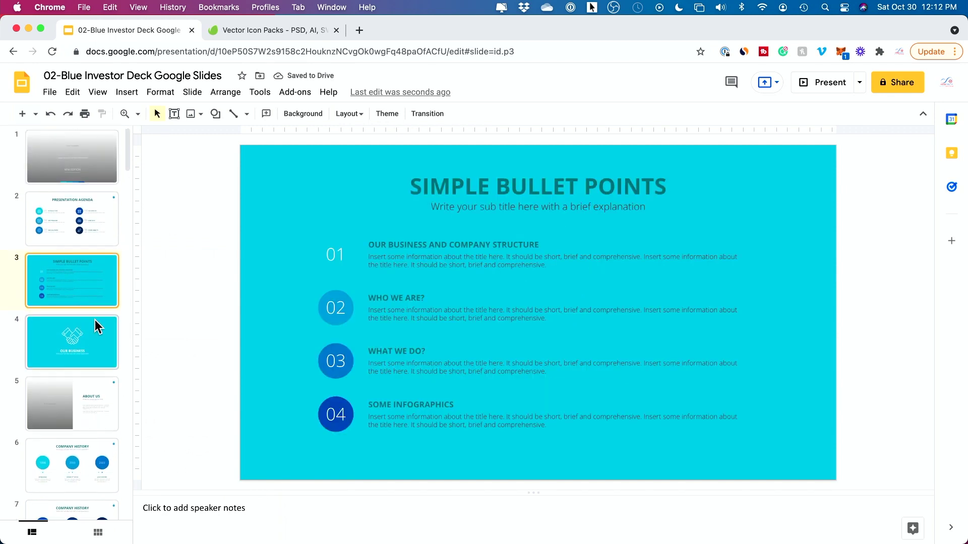
left_click_drag(71, 340, 86, 430)
left_click_drag(81, 468, 83, 376)
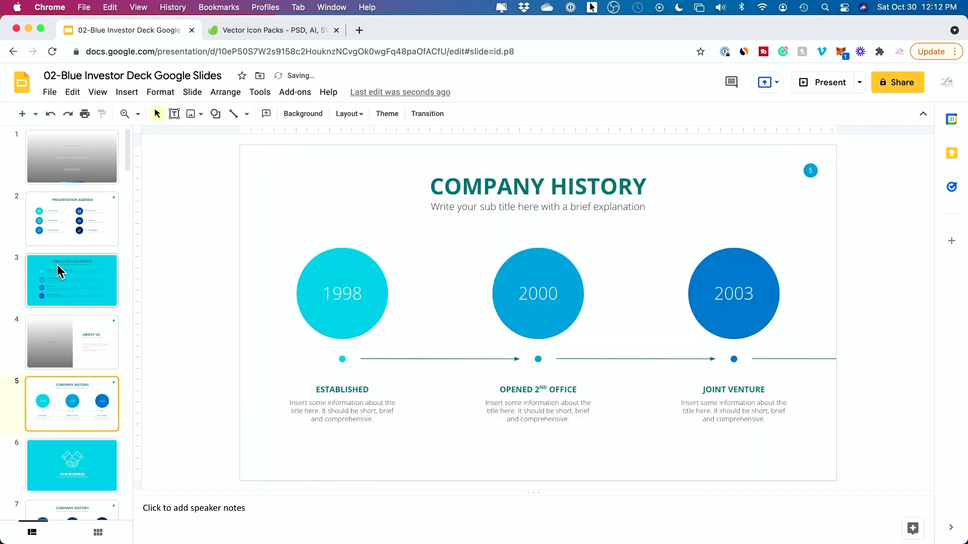
left_click(73, 162)
Review the Agenda, second Company History, Timeline, Why Us?, Roadmap and Vision slides
left_click(91, 204)
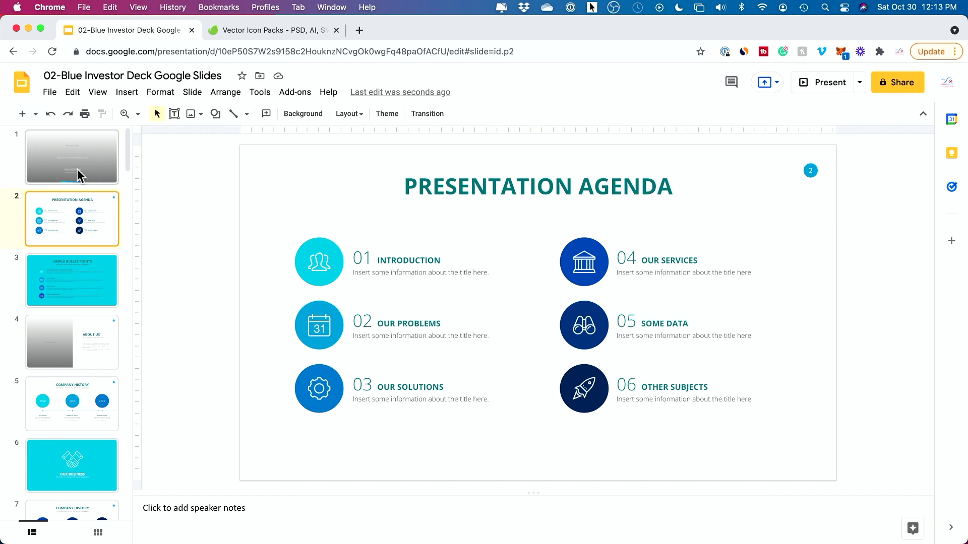
scroll(83, 303, "down", 3)
left_click(89, 347)
scroll(65, 388, "down", 2)
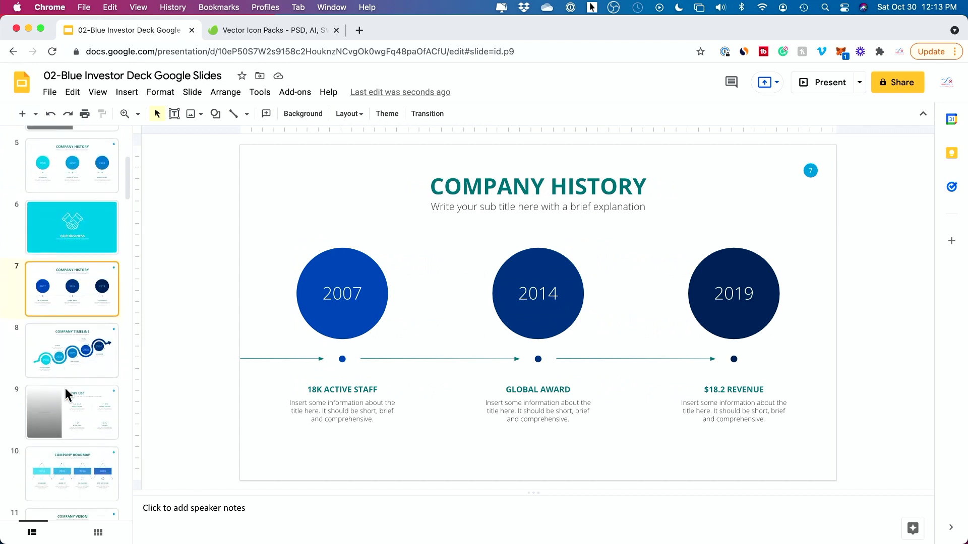
left_click(58, 357)
scroll(58, 357, "down", 2)
left_click(62, 343)
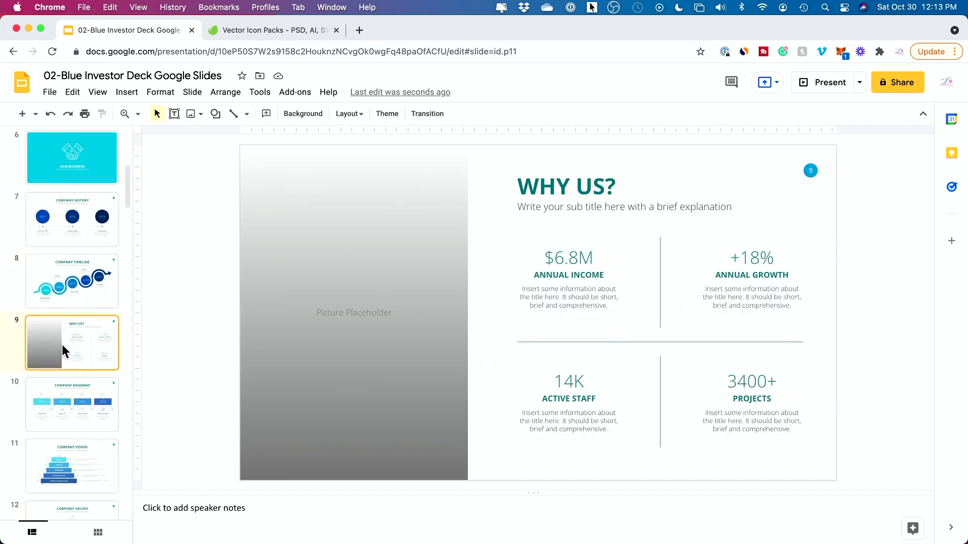
scroll(62, 344, "down", 2)
left_click(62, 344)
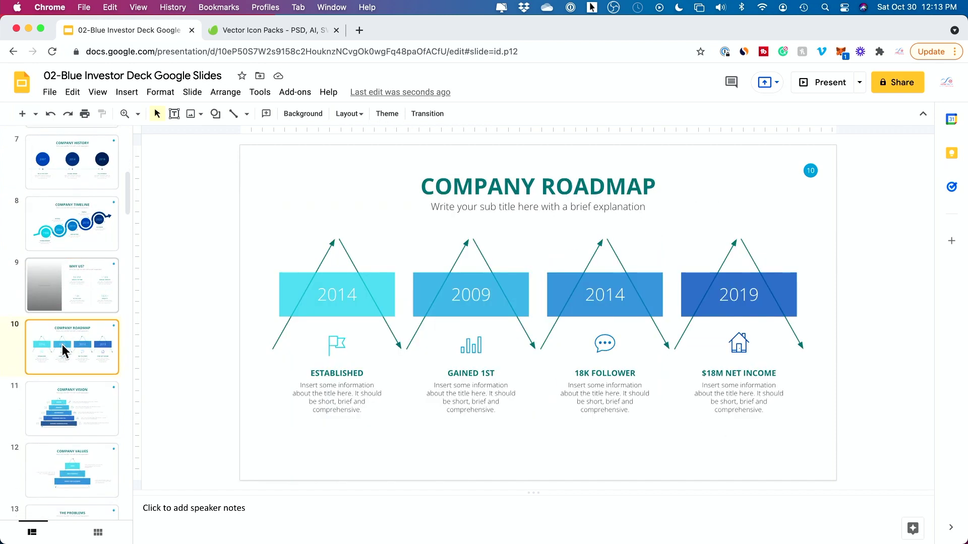
scroll(62, 344, "down", 1)
left_click(73, 386)
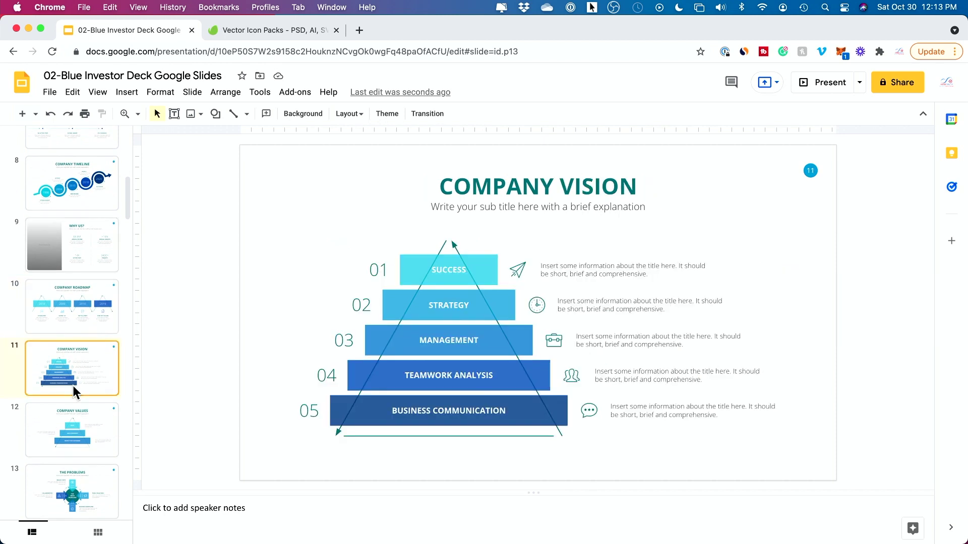
scroll(72, 386, "down", 2)
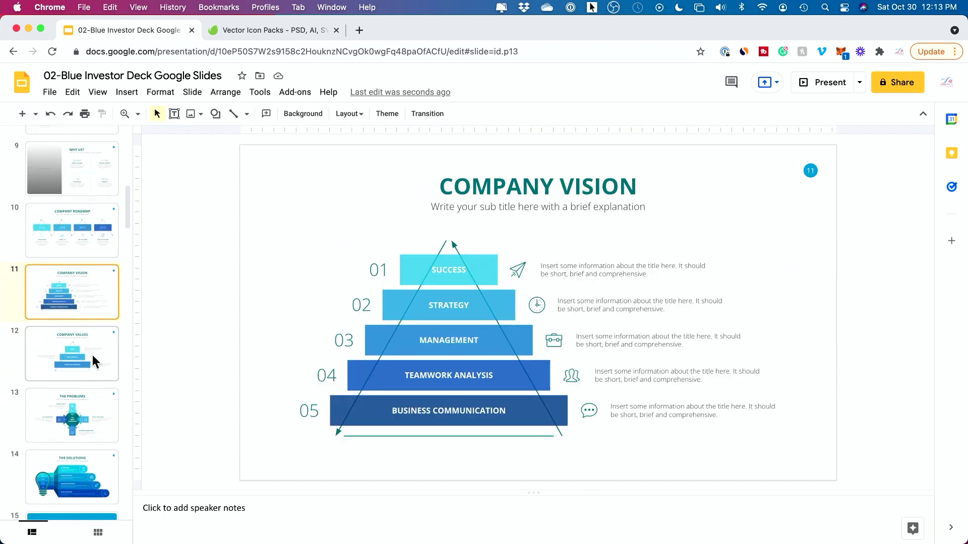
scroll(74, 386, "down", 6)
Delete the four-person Our Team slide, keeping the marketing-team version
left_click(75, 385)
scroll(74, 385, "down", 2)
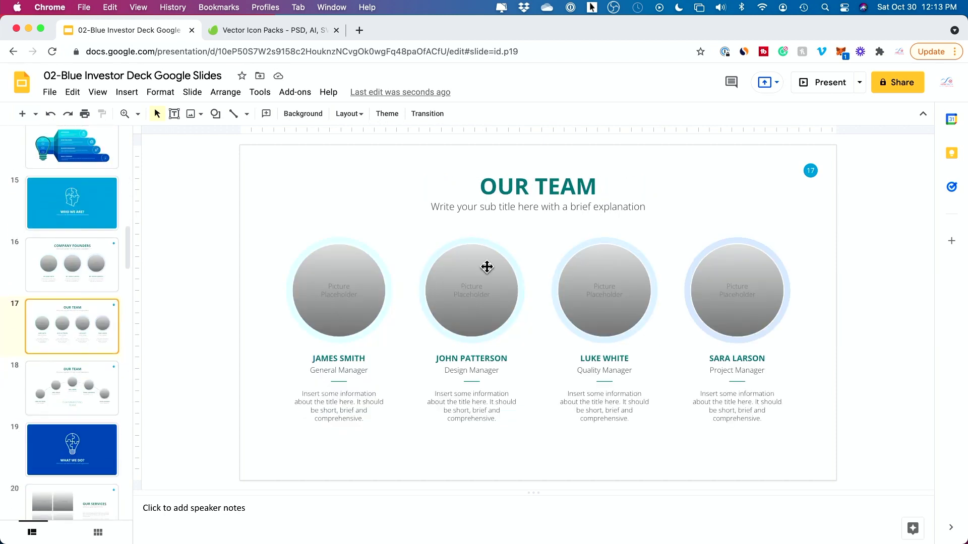
right_click(78, 335)
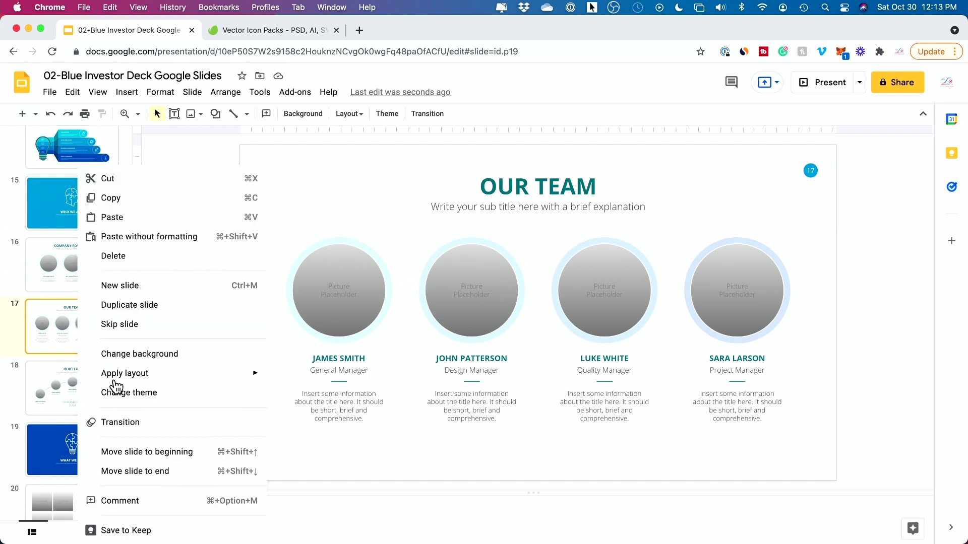
left_click(115, 256)
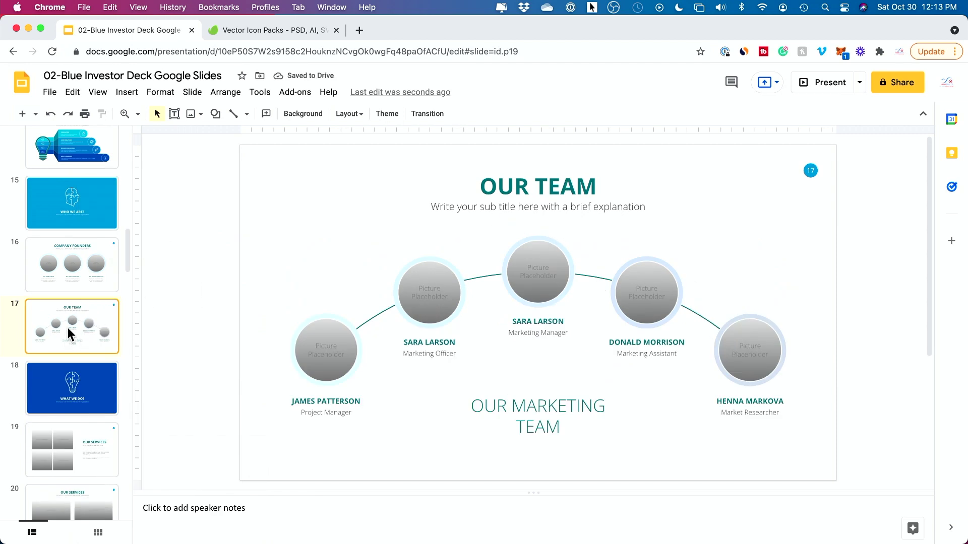
Check the What We Do? slide, then return to the Google Slides home page
scroll(68, 332, "down", 3)
left_click(71, 310)
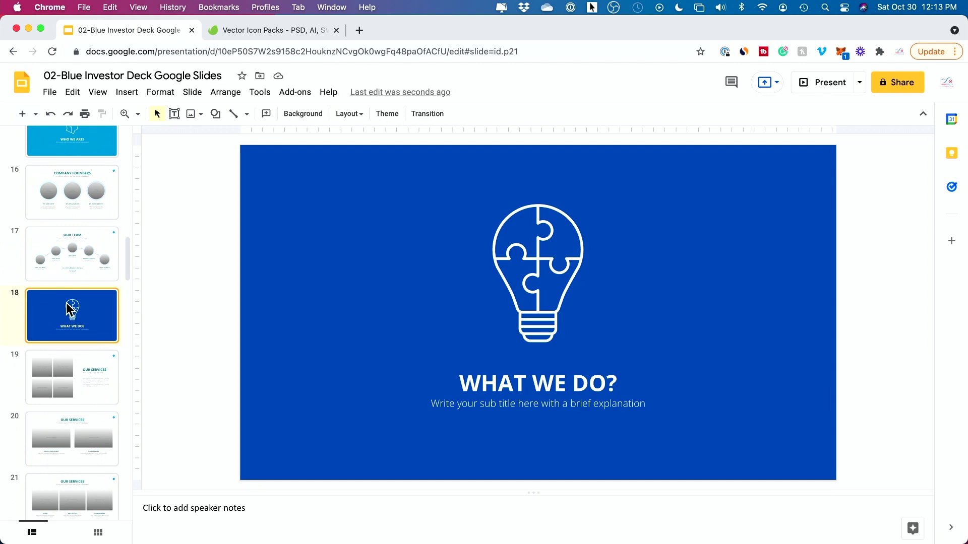
left_click(21, 82)
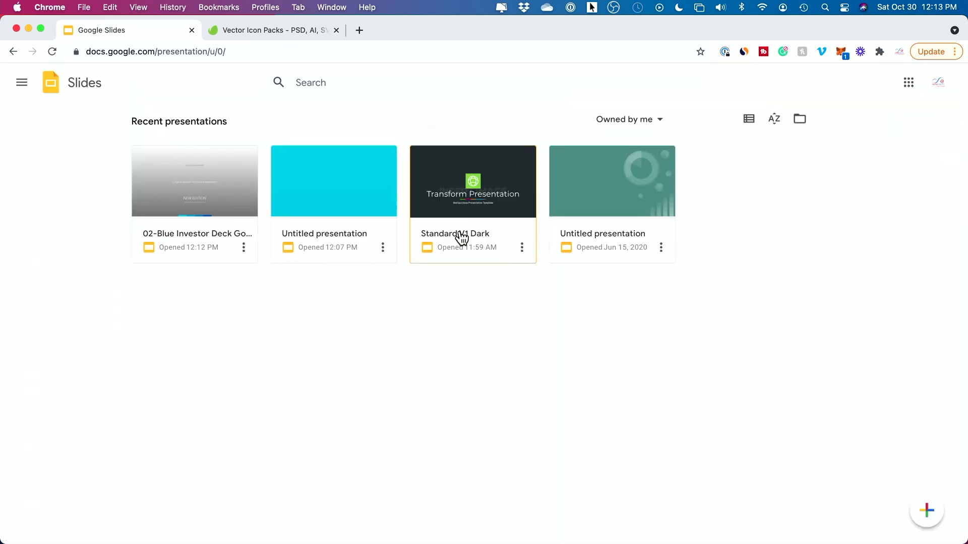
Preview Standard V1 Dark's second, Company Service and Our Latest Works slides, then switch to Envato
left_click(460, 236)
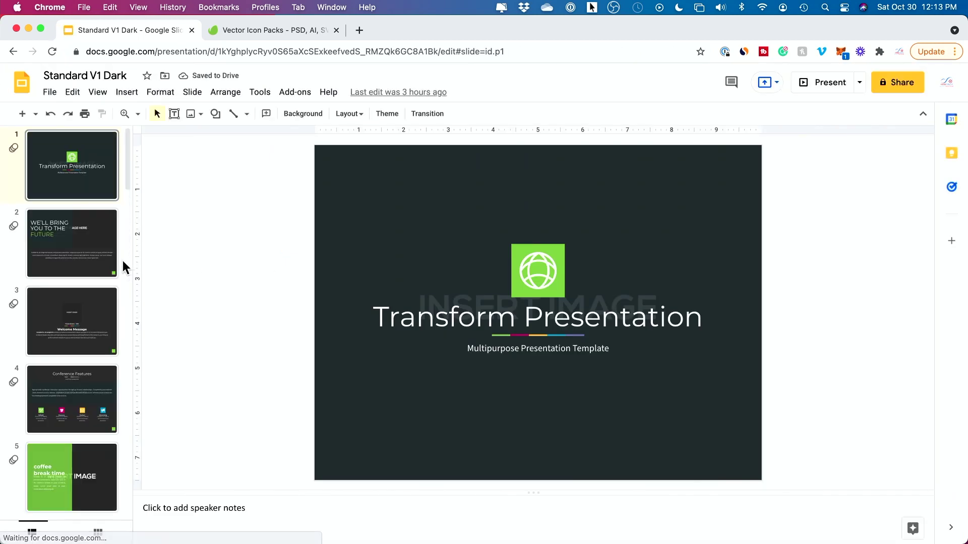
left_click(79, 260)
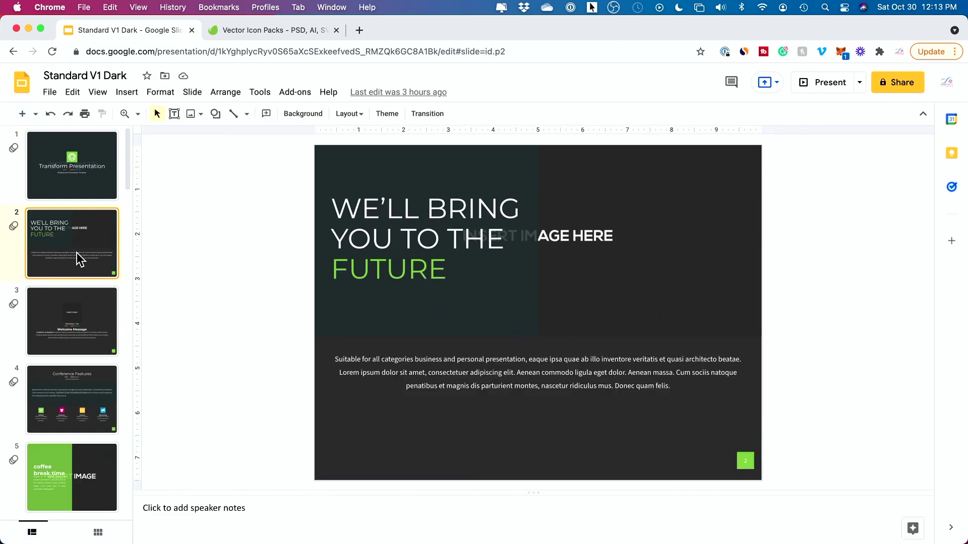
scroll(76, 303, "down", 10)
left_click(75, 329)
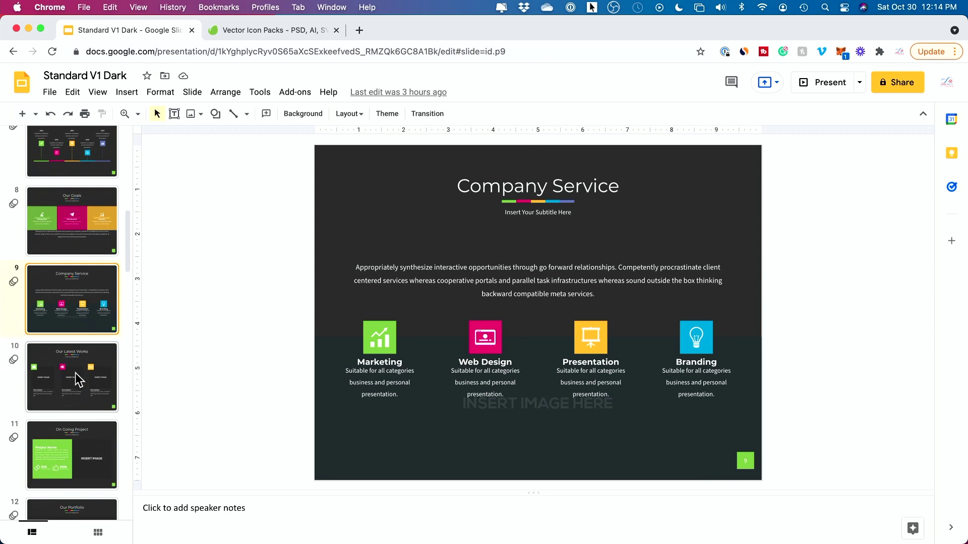
left_click(77, 380)
left_click(82, 323)
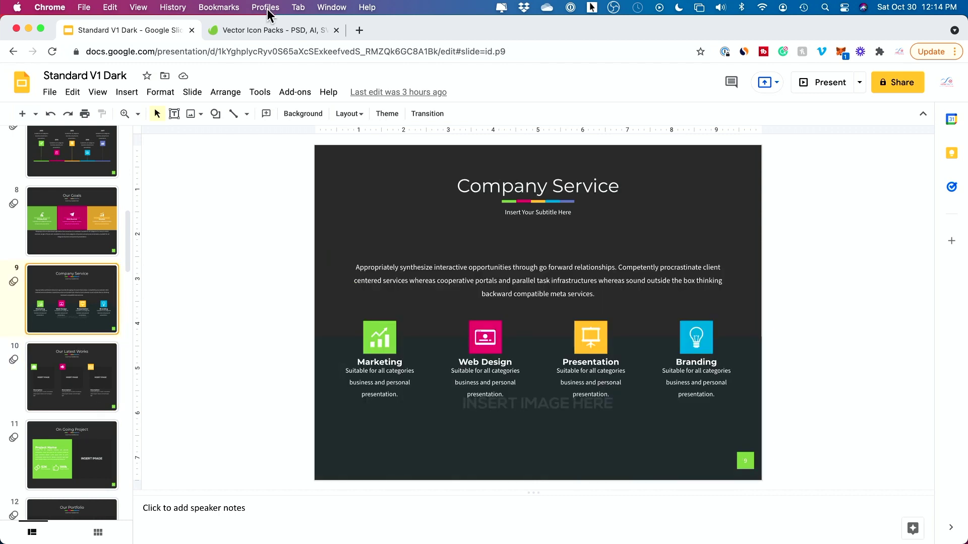
left_click(237, 26)
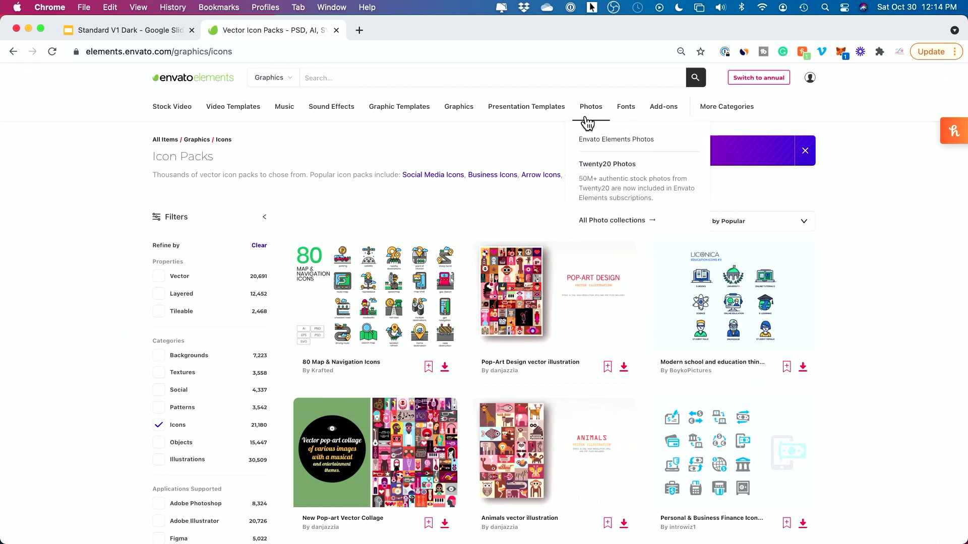
Filter Envato's Presentation Templates to Google Slides only, keeping the Popular sort order
left_click(527, 115)
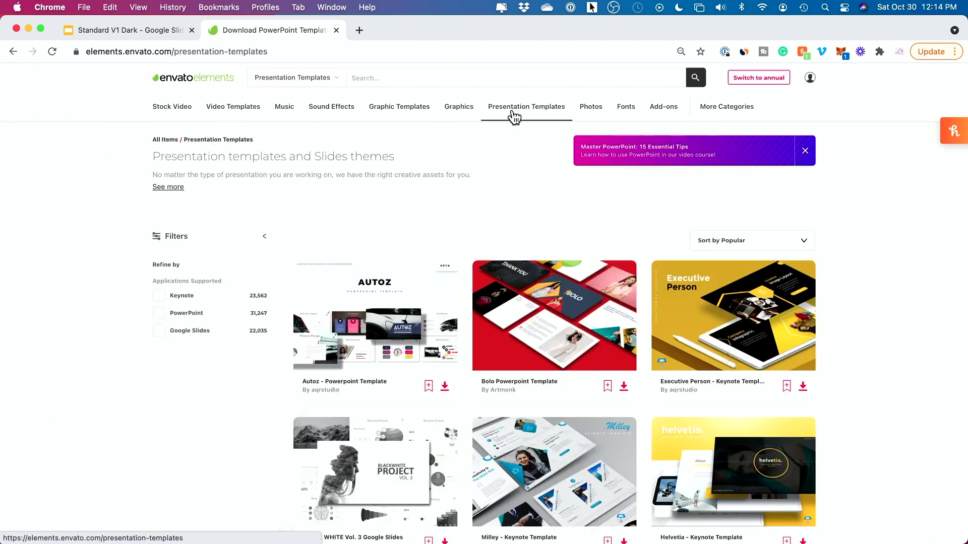
left_click(160, 331)
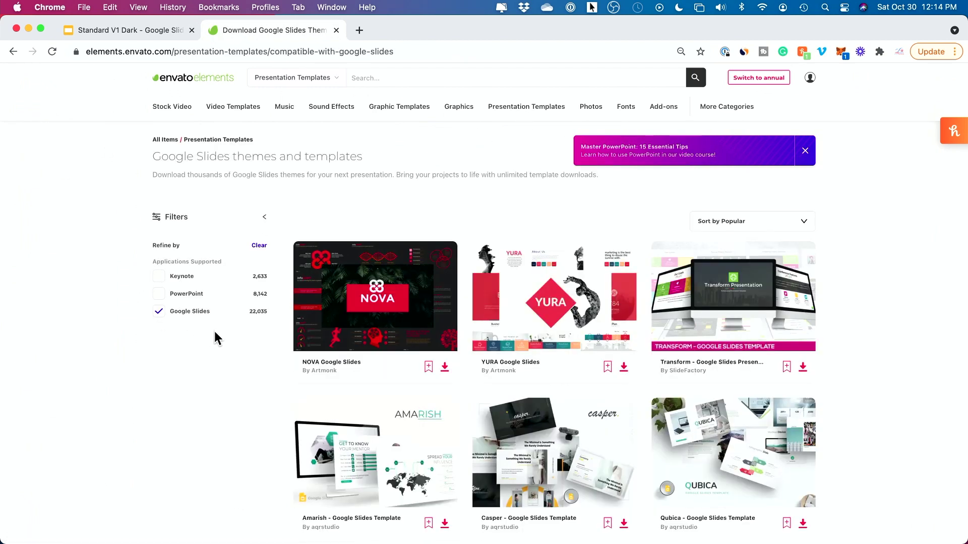
scroll(491, 364, "down", 8)
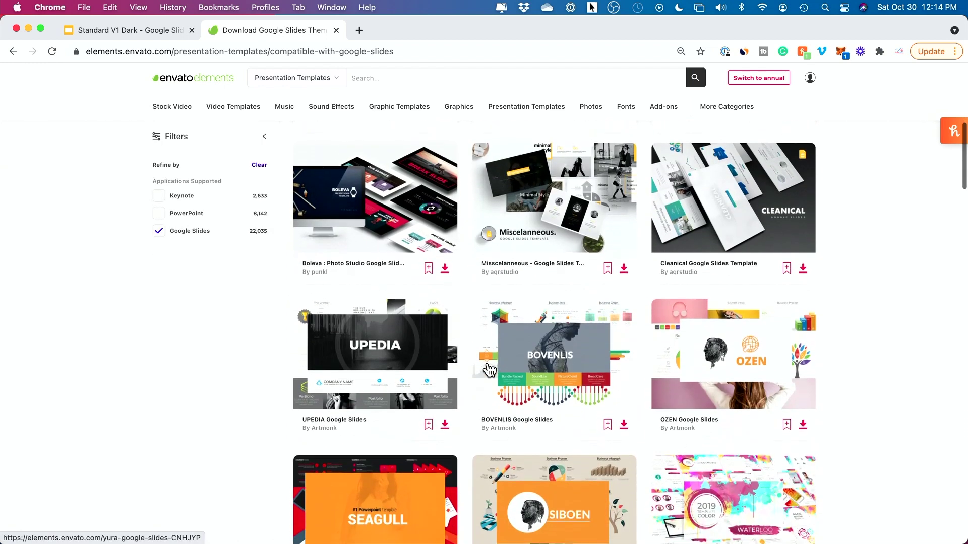
scroll(489, 370, "up", 8)
left_click(707, 223)
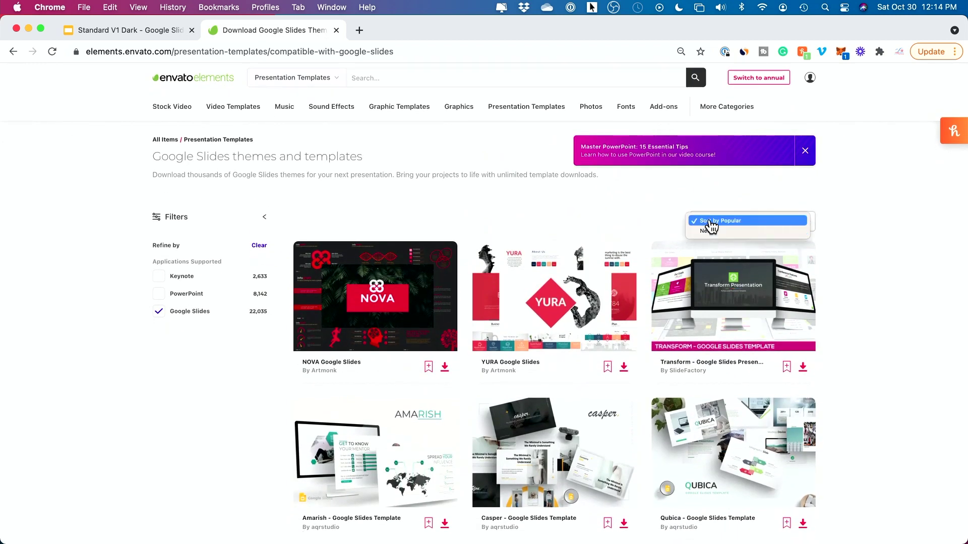
left_click(639, 216)
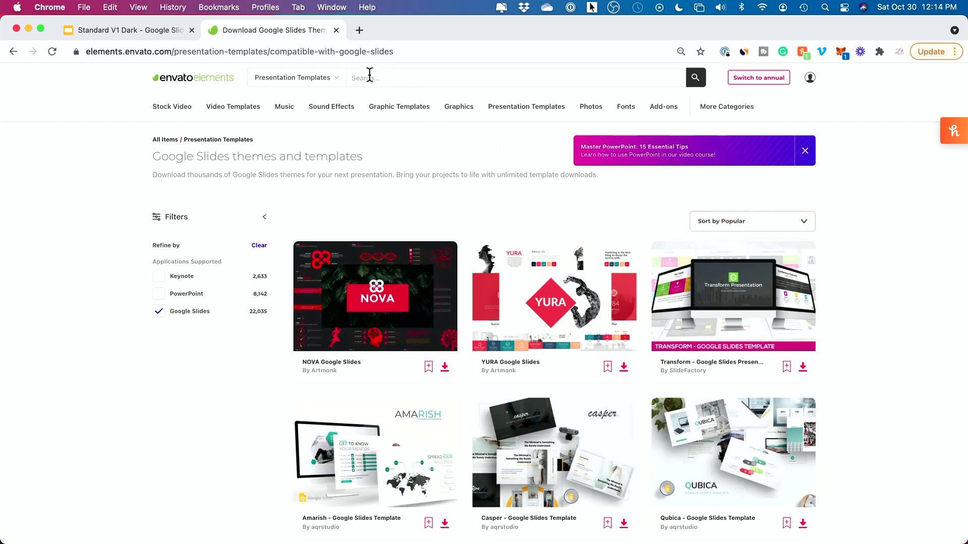
left_click(120, 31)
Step through the dark deck's Our Goals, Vision & Mission and 2013–2017 Company Timeline slides
scroll(36, 211, "up", 5)
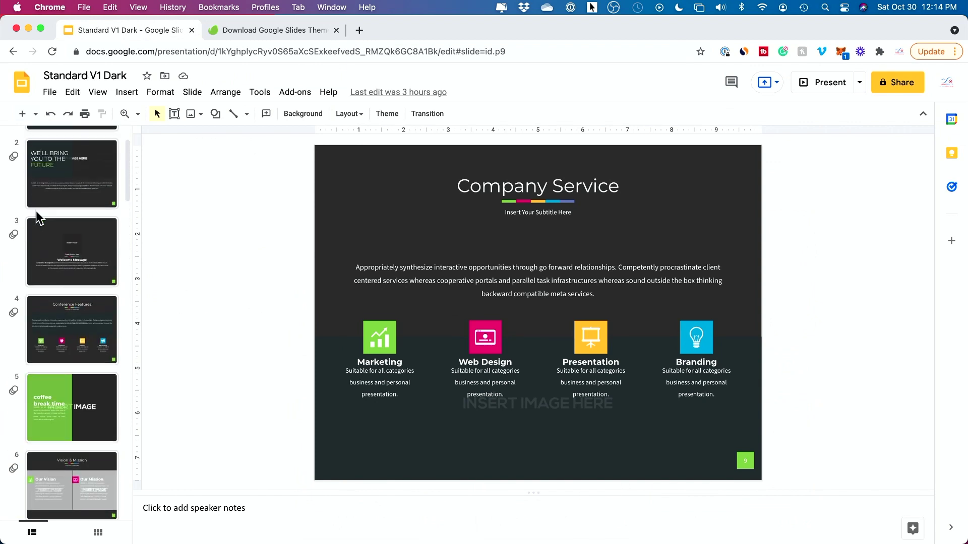
key("Up")
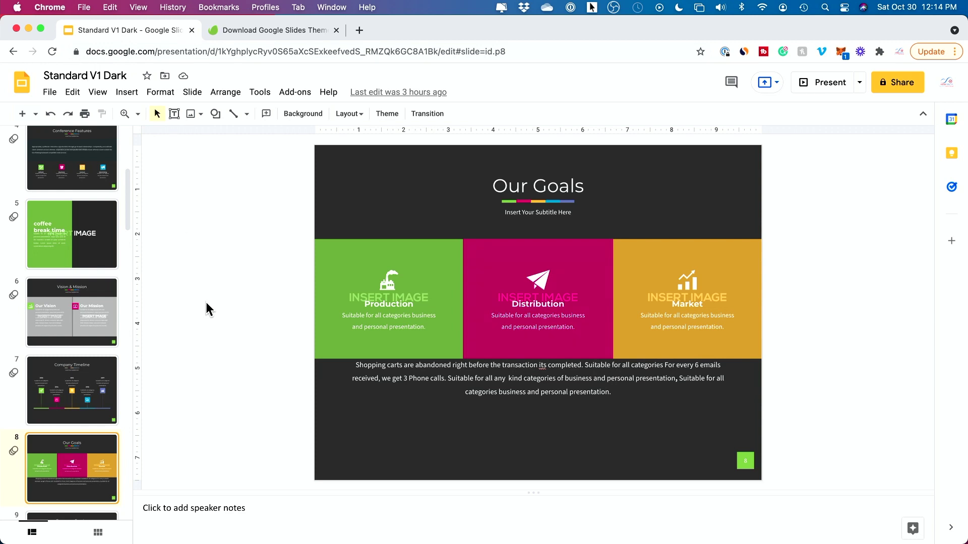
left_click(83, 314)
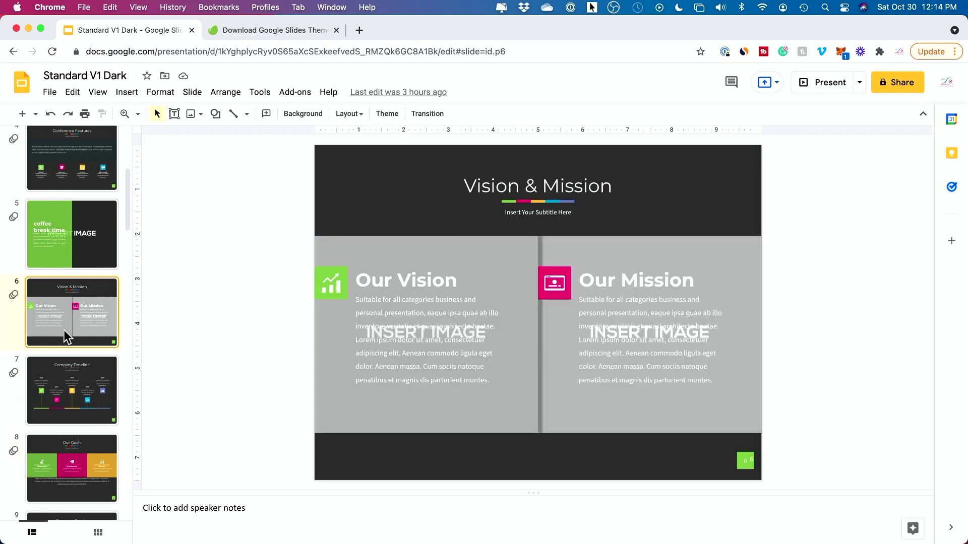
left_click(70, 389)
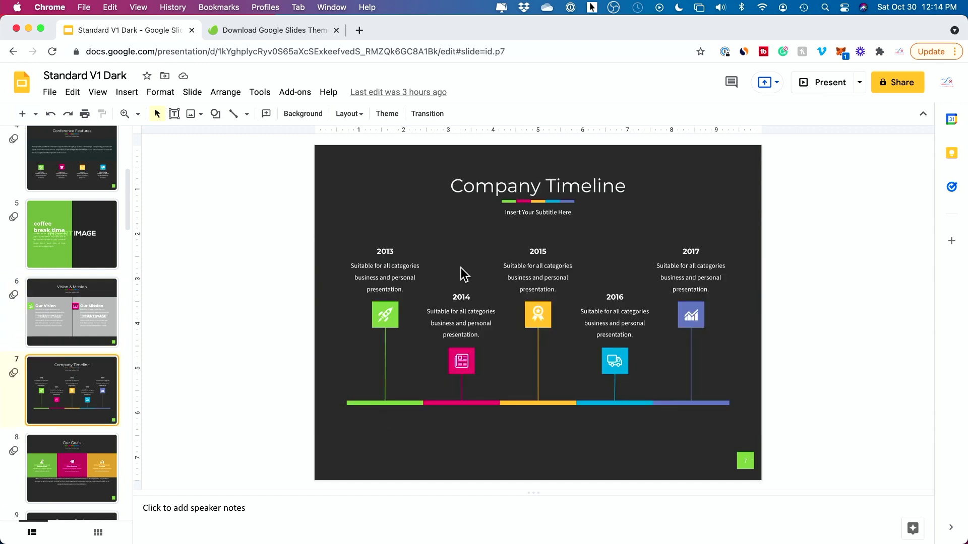